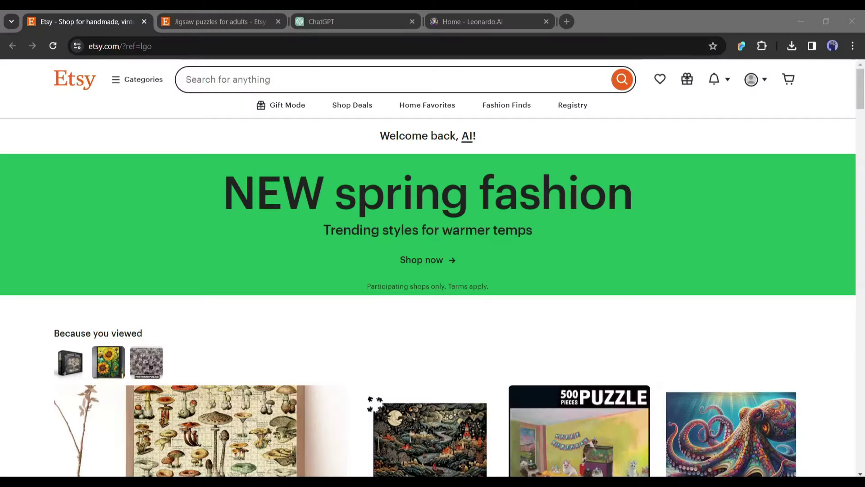
pyautogui.scroll(-2, 520, 257)
pyautogui.scroll(-3, 519, 256)
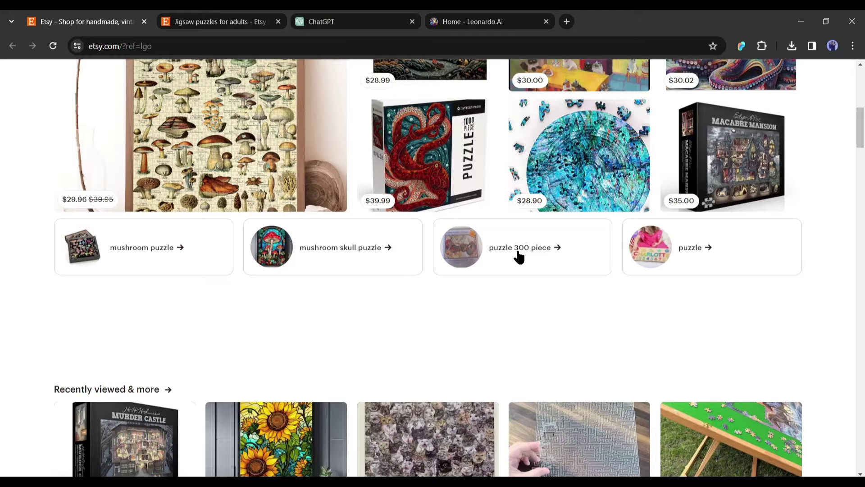
pyautogui.scroll(-1, 518, 255)
pyautogui.scroll(-2, 518, 255)
pyautogui.scroll(-1, 519, 255)
pyautogui.scroll(-3, 516, 256)
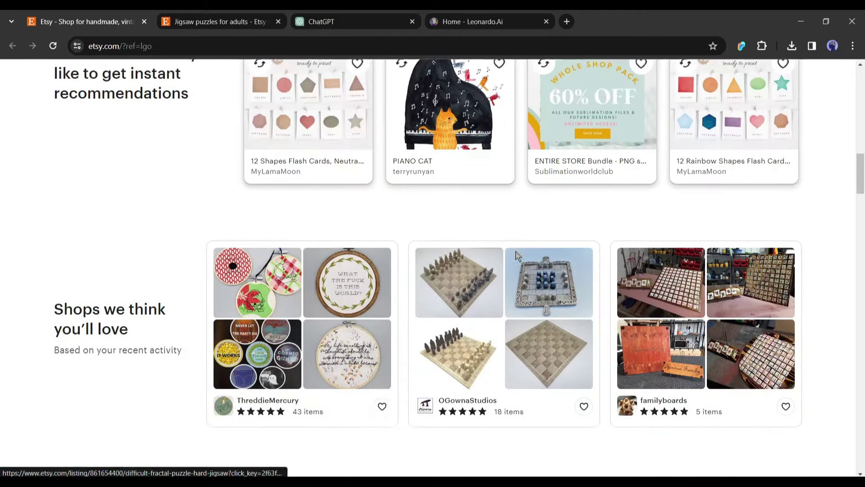
pyautogui.scroll(-3, 407, 284)
pyautogui.scroll(-2, 440, 298)
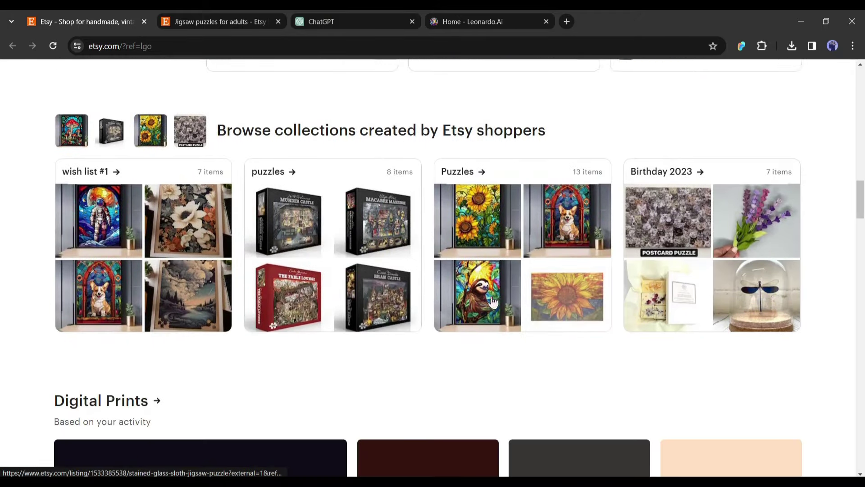
pyautogui.scroll(-3, 493, 304)
pyautogui.scroll(-1, 492, 304)
pyautogui.scroll(-1, 406, 297)
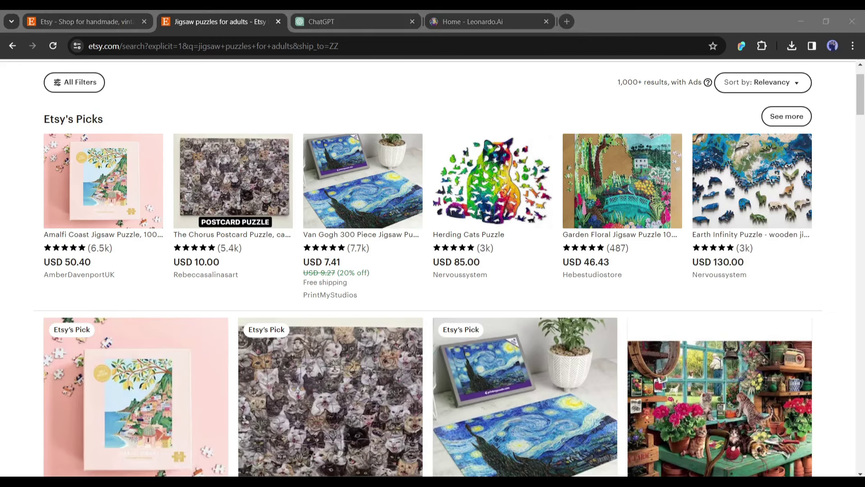
pyautogui.scroll(-4, 405, 332)
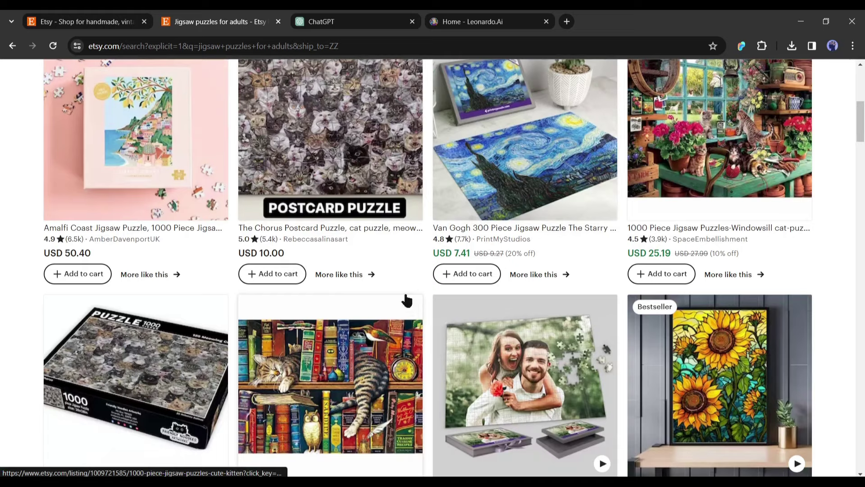
pyautogui.scroll(-2, 348, 384)
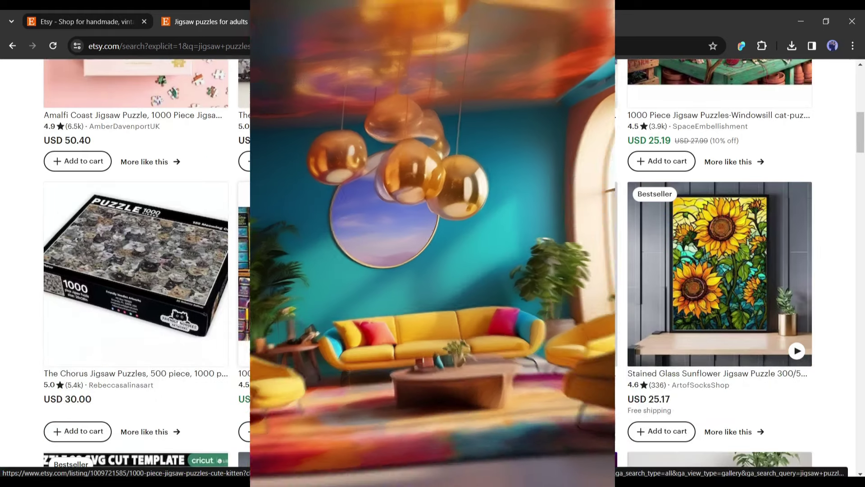
pyautogui.scroll(-2, 356, 312)
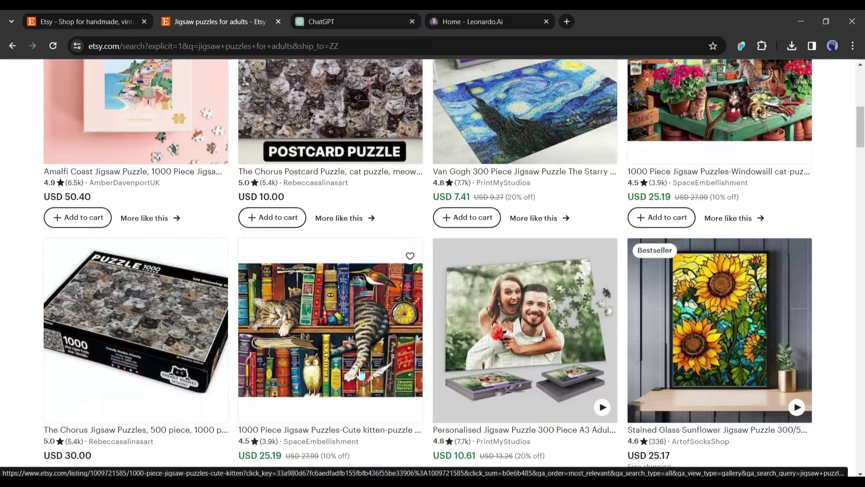
pyautogui.scroll(2, 333, 311)
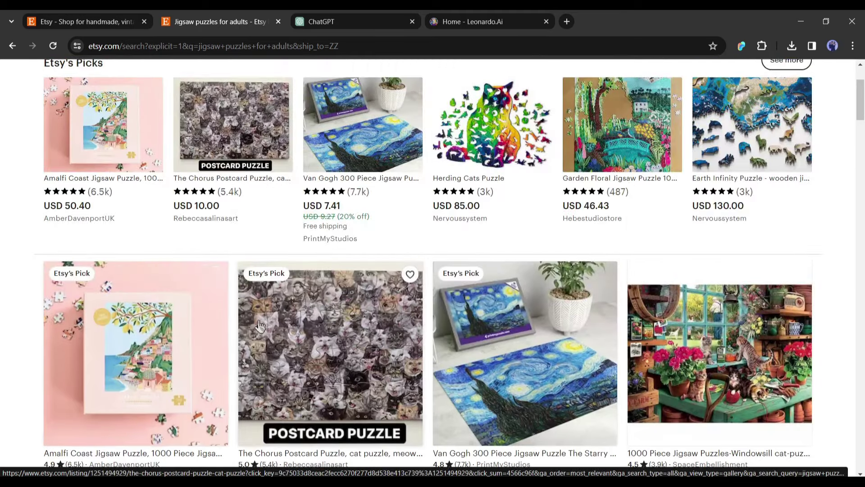
pyautogui.scroll(-8, 579, 279)
pyautogui.scroll(-3, 546, 286)
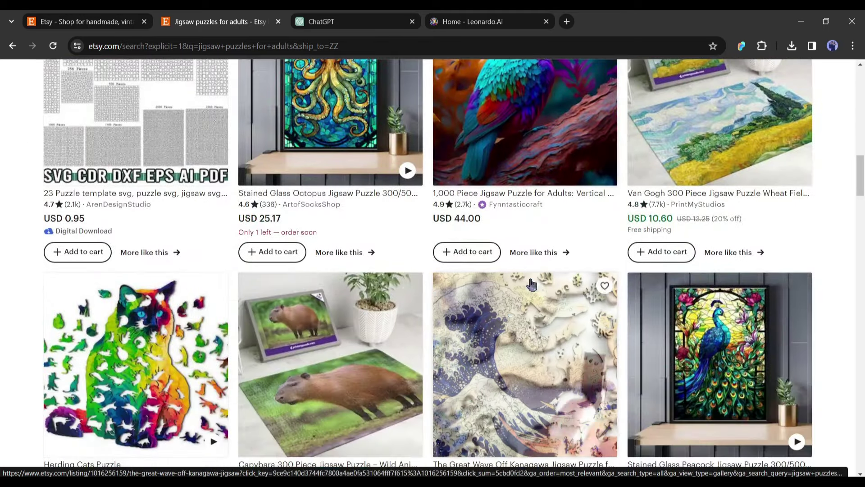
pyautogui.scroll(-5, 272, 288)
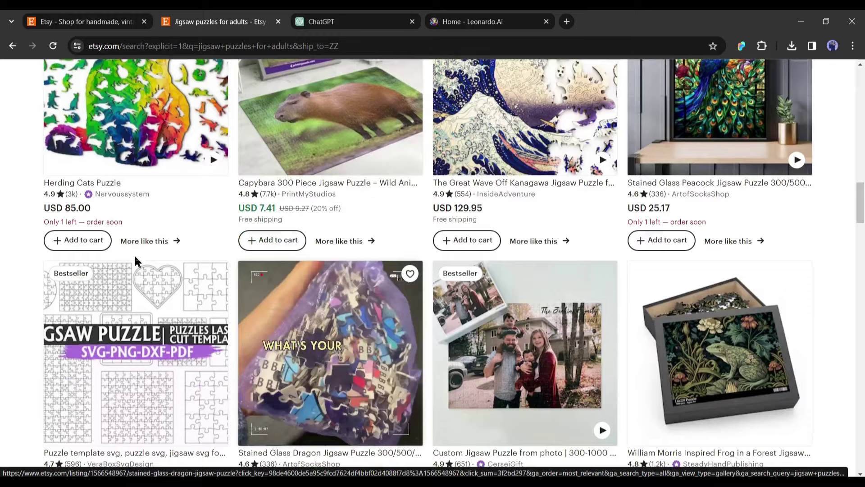
pyautogui.scroll(-1, 303, 302)
pyautogui.scroll(-4, 302, 302)
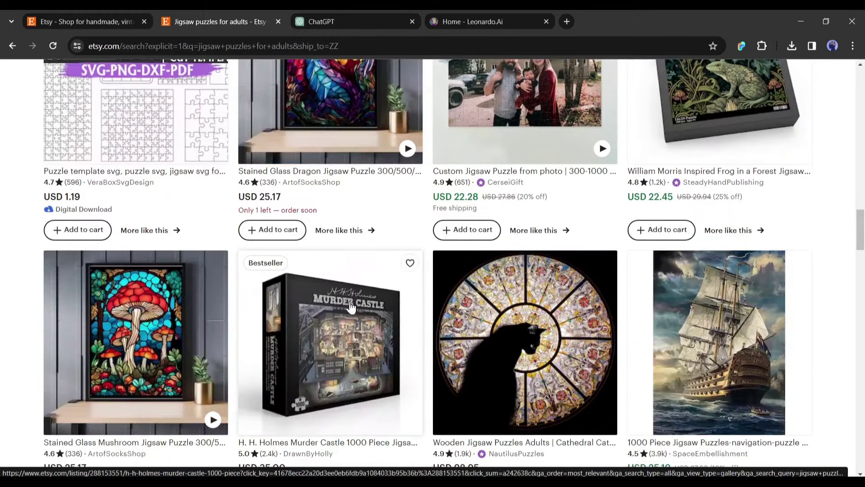
pyautogui.scroll(-5, 363, 334)
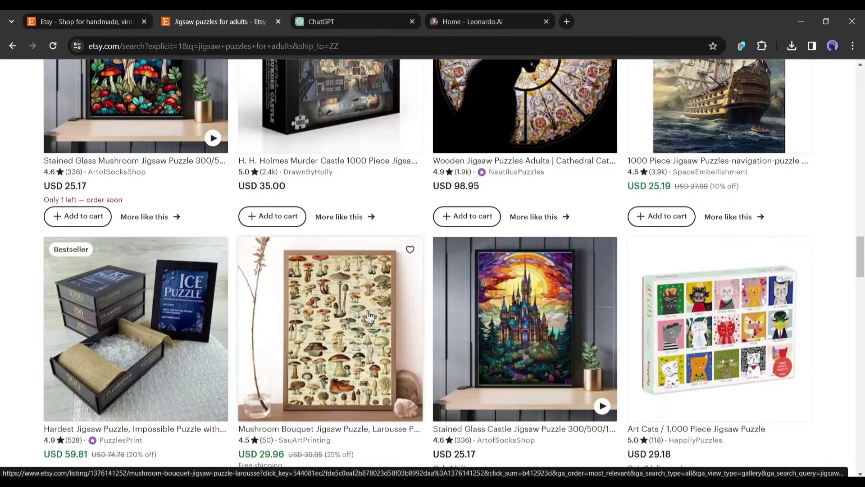
pyautogui.scroll(-5, 608, 250)
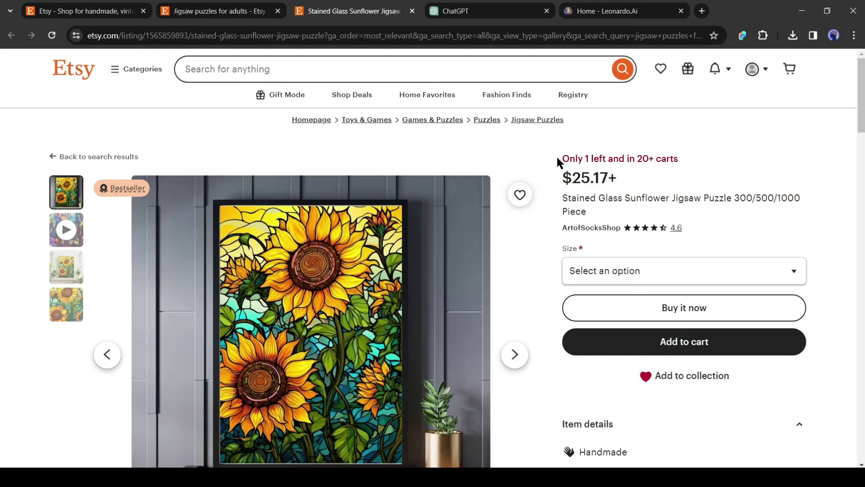
# - Highlight the HMS Victory listing's low-stock and '20+ carts' demand notices
pyautogui.moveTo(558, 162); pyautogui.dragTo(601, 158)
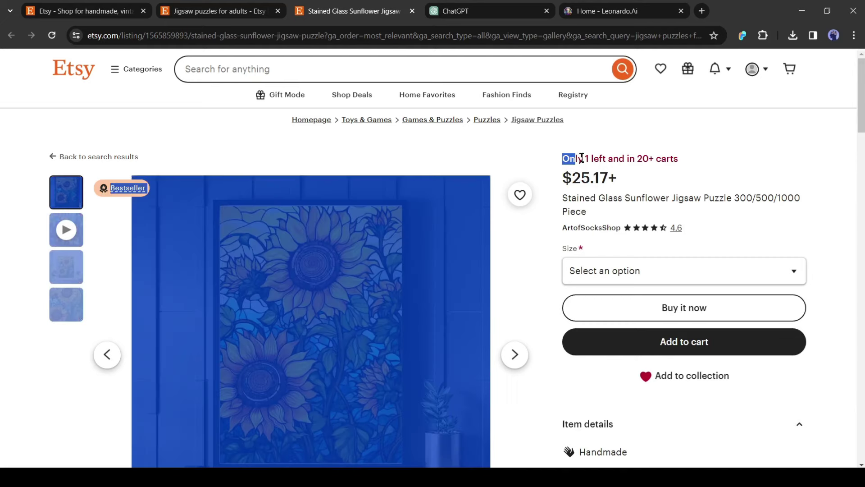
pyautogui.click(653, 161)
pyautogui.moveTo(600, 159); pyautogui.dragTo(687, 159)
pyautogui.click(656, 158)
pyautogui.click(658, 158)
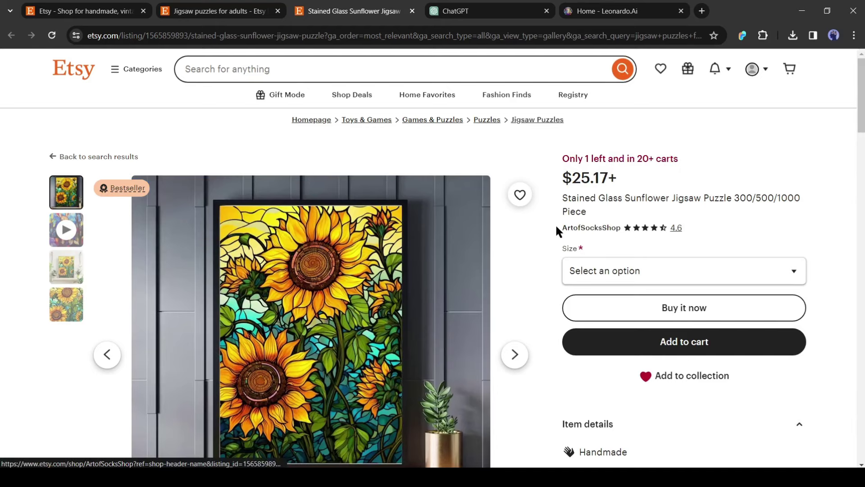
pyautogui.scroll(-6, 538, 224)
pyautogui.scroll(-3, 406, 217)
pyautogui.scroll(3, 170, 223)
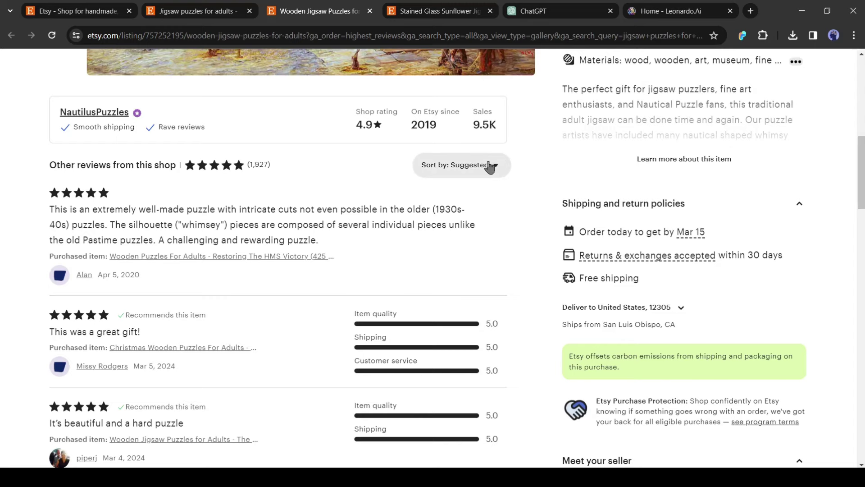
# - Sort the shop reviews by most recent, then return to the jigsaw search results
pyautogui.click(504, 177)
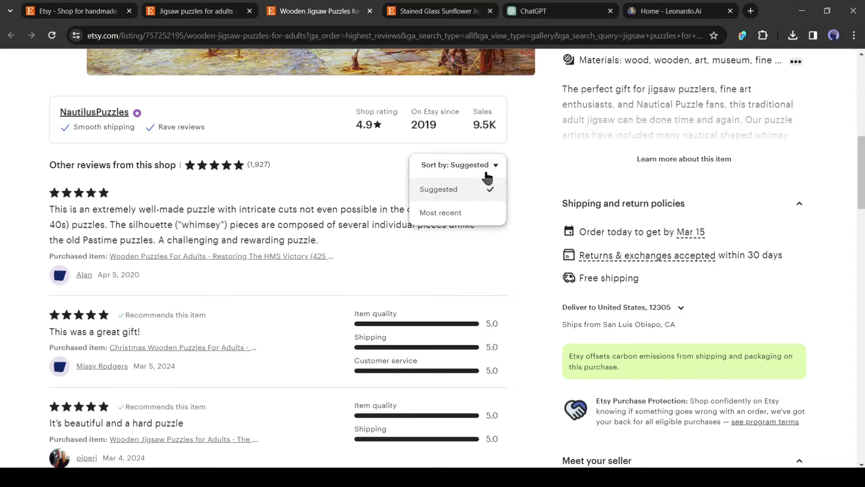
pyautogui.click(465, 214)
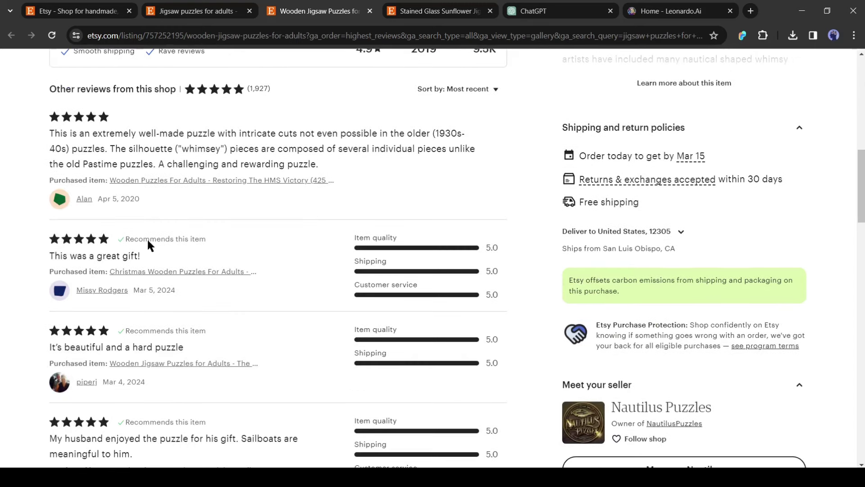
pyautogui.scroll(-3, 144, 240)
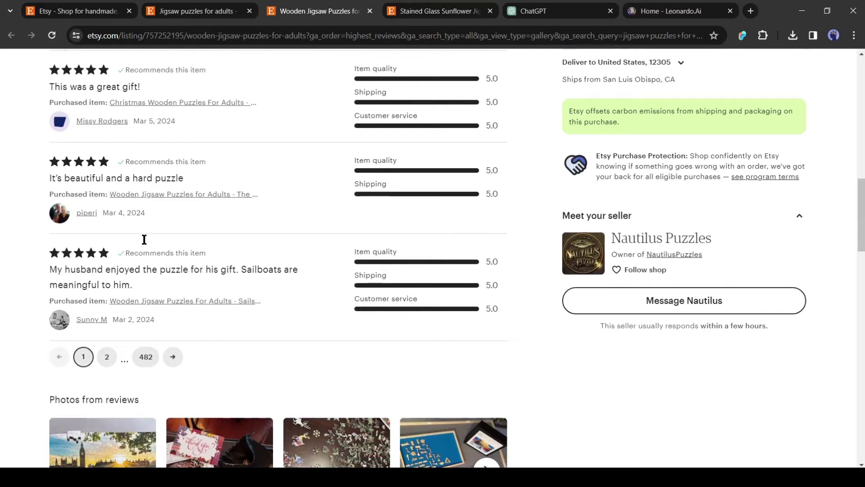
pyautogui.scroll(-3, 122, 274)
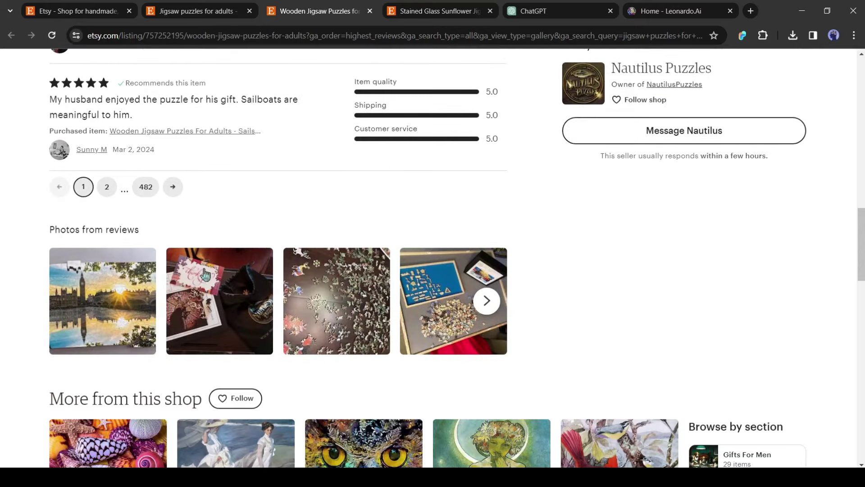
pyautogui.scroll(5, 205, 273)
pyautogui.scroll(5, 353, 270)
pyautogui.scroll(5, 309, 254)
pyautogui.scroll(1, 309, 253)
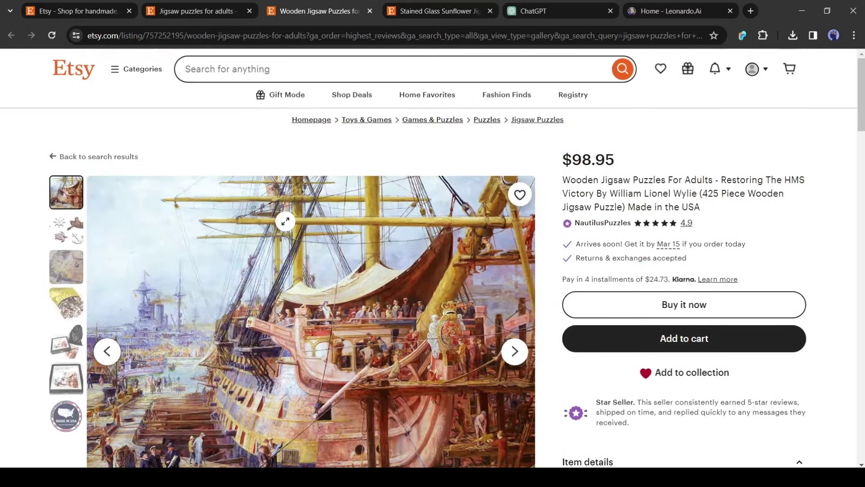
pyautogui.scroll(-3, 197, 299)
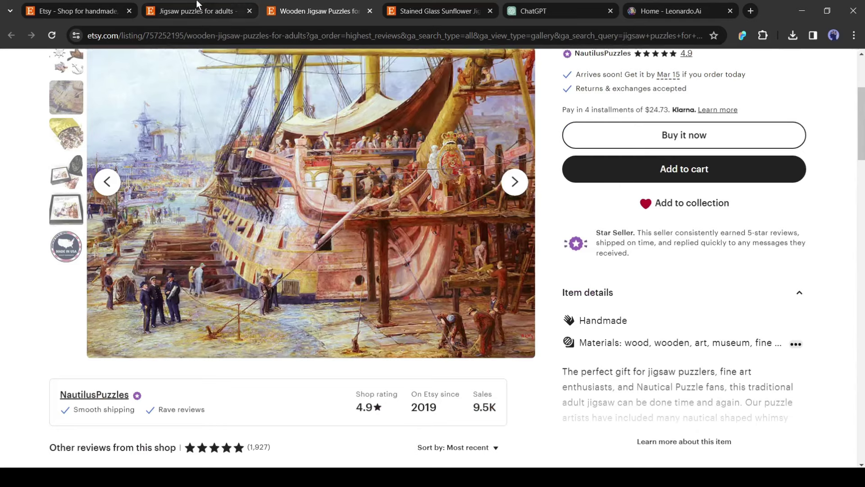
pyautogui.click(197, 8)
pyautogui.scroll(-3, 340, 243)
pyautogui.scroll(-1, 340, 243)
pyautogui.scroll(-2, 340, 244)
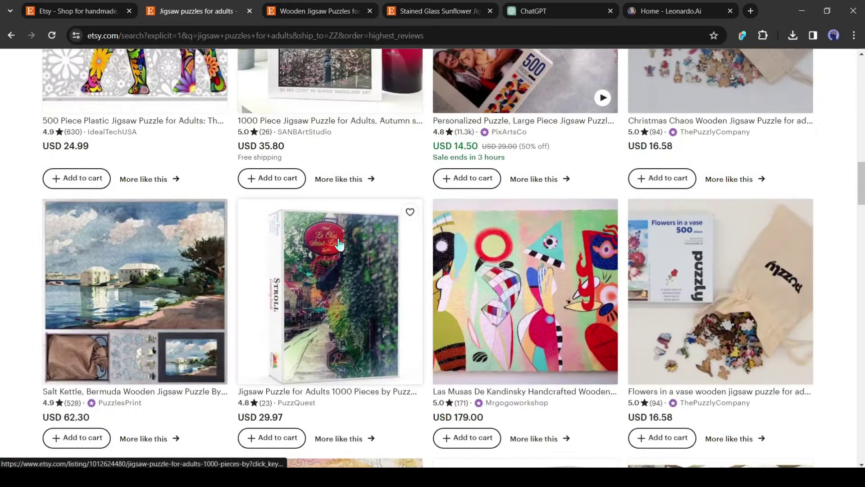
# - Switch back to the Stained Glass Sunflower listing tab
pyautogui.click(437, 8)
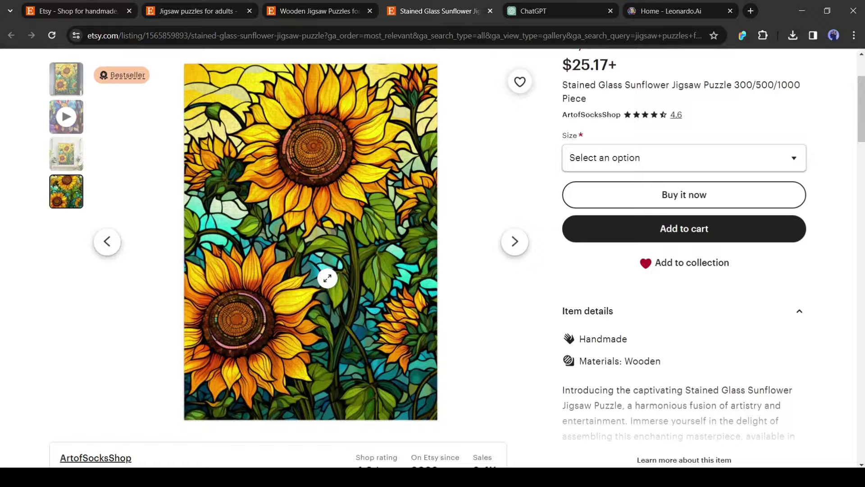
pyautogui.scroll(2, 327, 277)
# - Enlarge the sunflower artwork and save it as an AVIF image
pyautogui.click(343, 251)
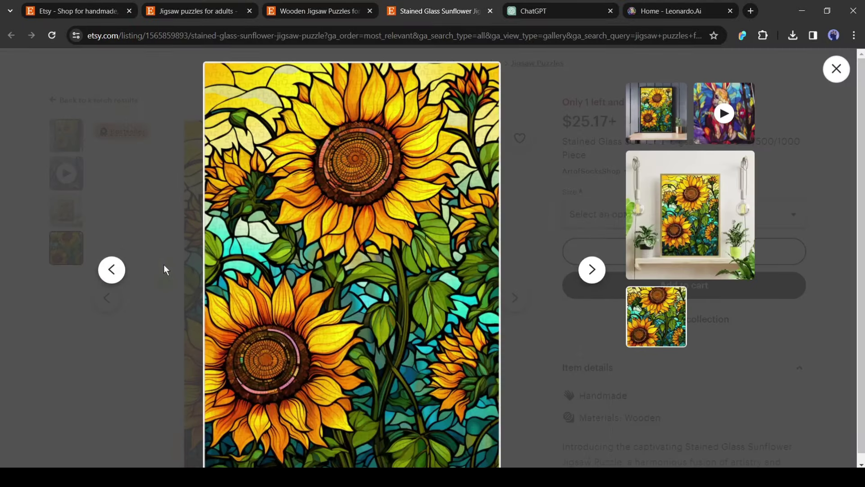
pyautogui.rightClick(349, 217)
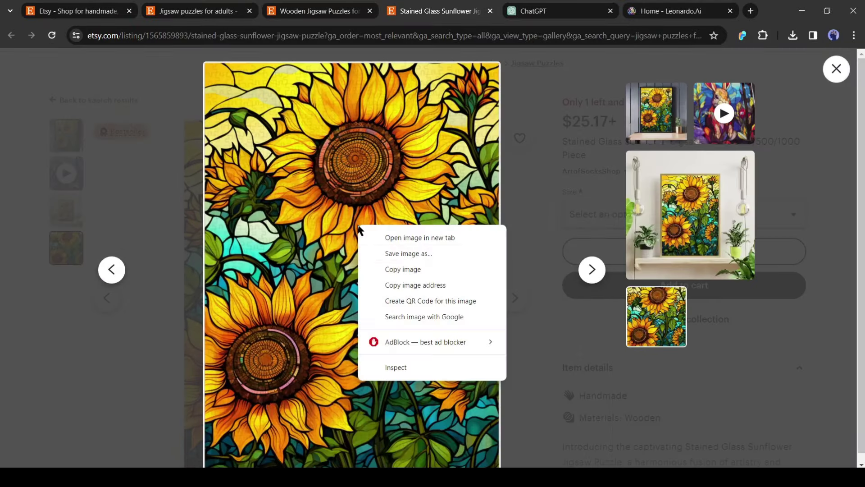
pyautogui.click(398, 250)
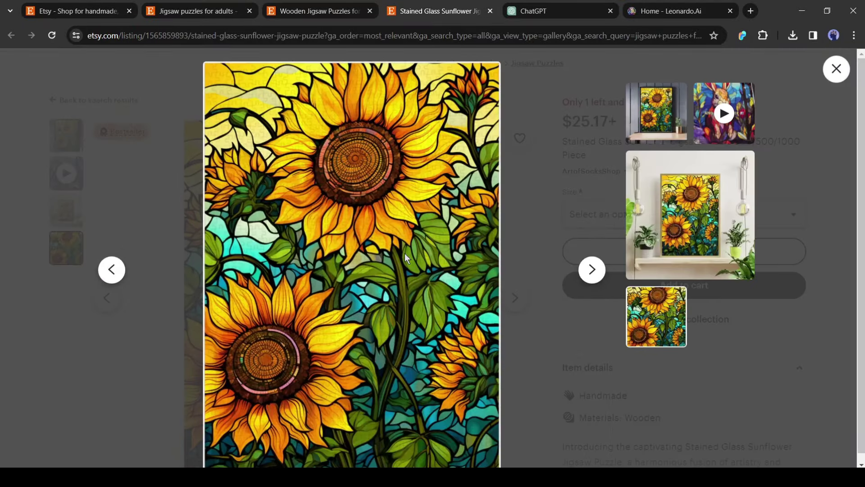
# - Open the downloaded AVIF, then close the failed viewer and the enlarged listing image
pyautogui.click(793, 35)
pyautogui.click(703, 87)
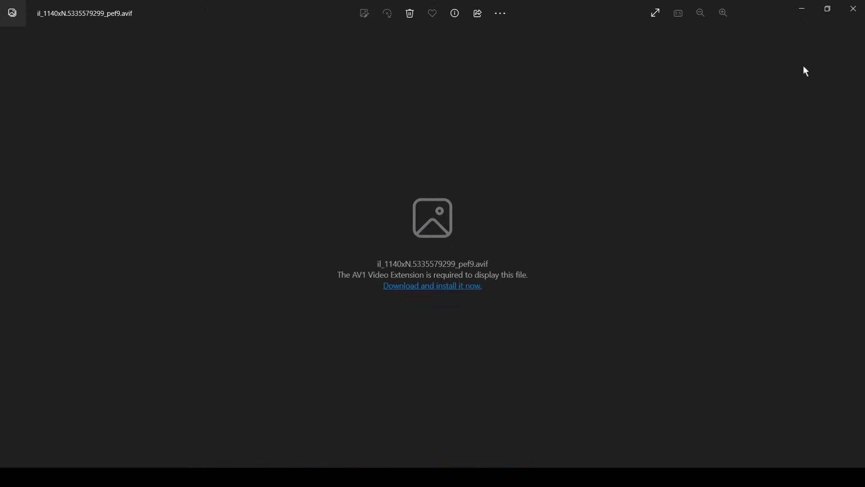
pyautogui.click(854, 10)
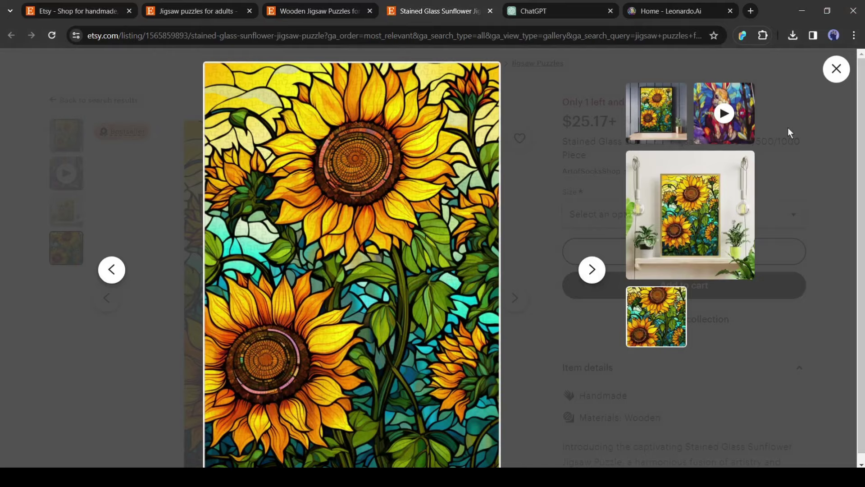
pyautogui.click(836, 70)
# - Search Google for 'avif to jpg' and open the Convertio converter
pyautogui.click(750, 11)
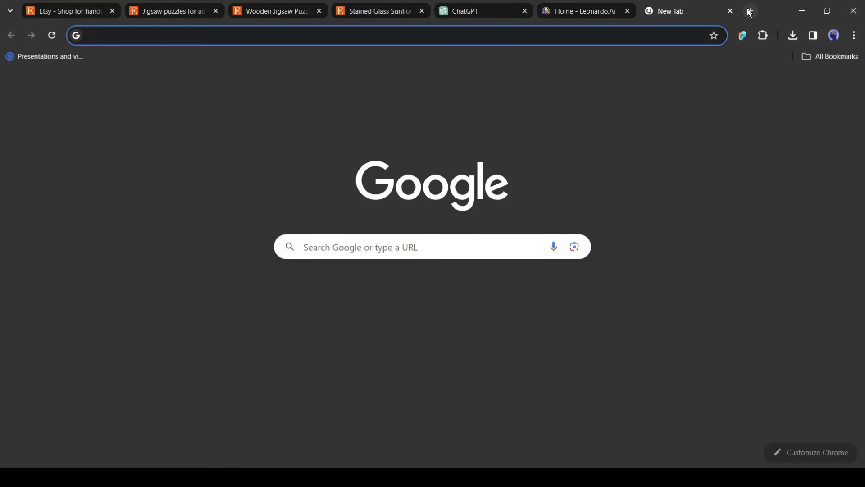
pyautogui.click(363, 245)
pyautogui.write('Avif')
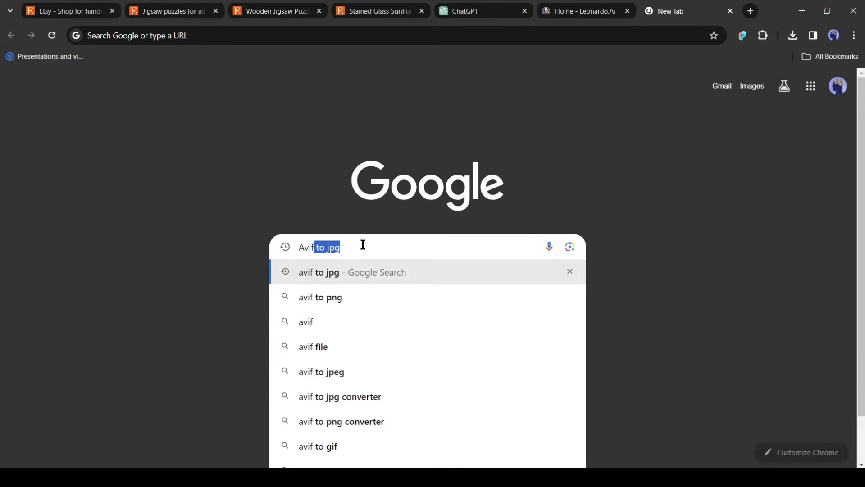
pyautogui.write(' to JP')
pyautogui.press('Return')
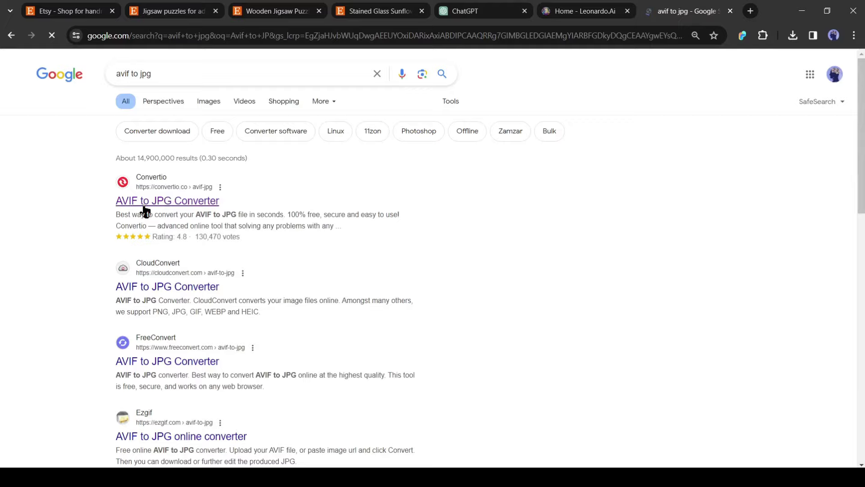
pyautogui.click(145, 205)
# - Drop the sunflower AVIF from downloads into Convertio and start JPG conversion
pyautogui.click(794, 35)
pyautogui.moveTo(676, 87); pyautogui.dragTo(415, 270)
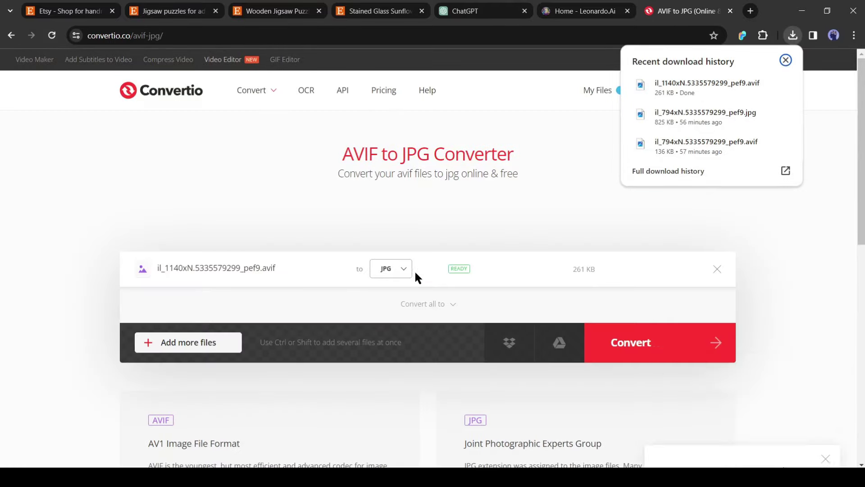
pyautogui.click(629, 342)
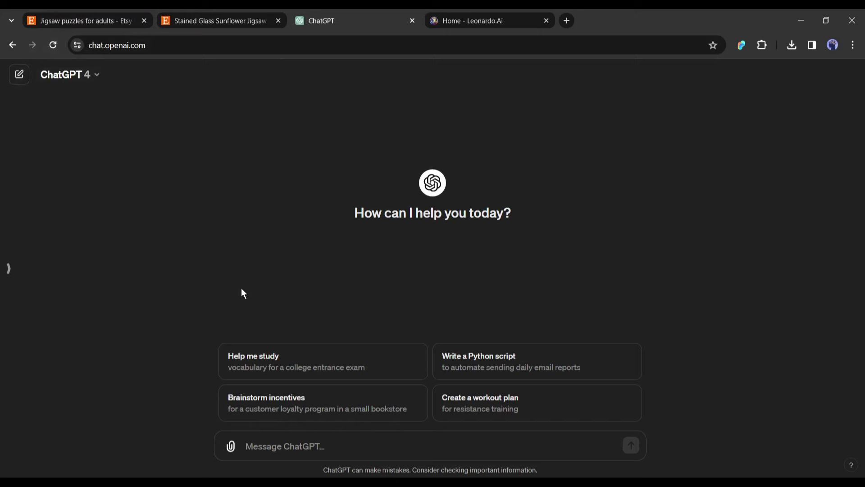
# - Attach the sunflower image and ask ChatGPT for DALL-E prompts like it
pyautogui.click(231, 450)
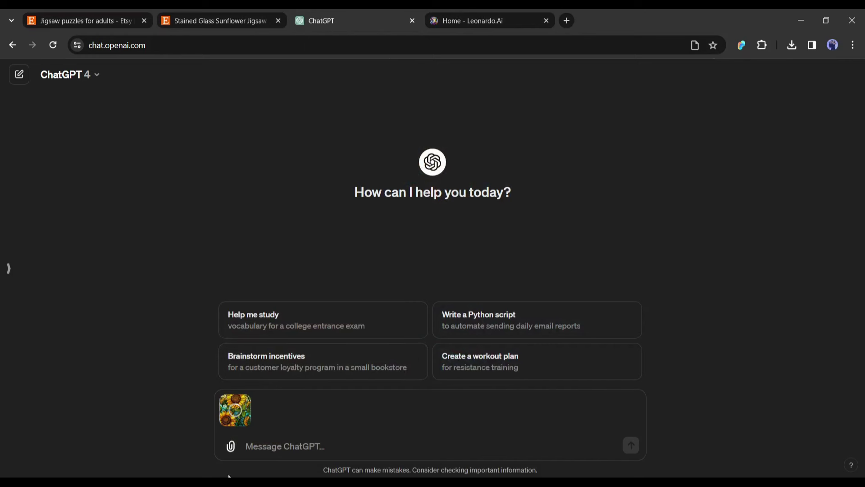
pyautogui.click(317, 440)
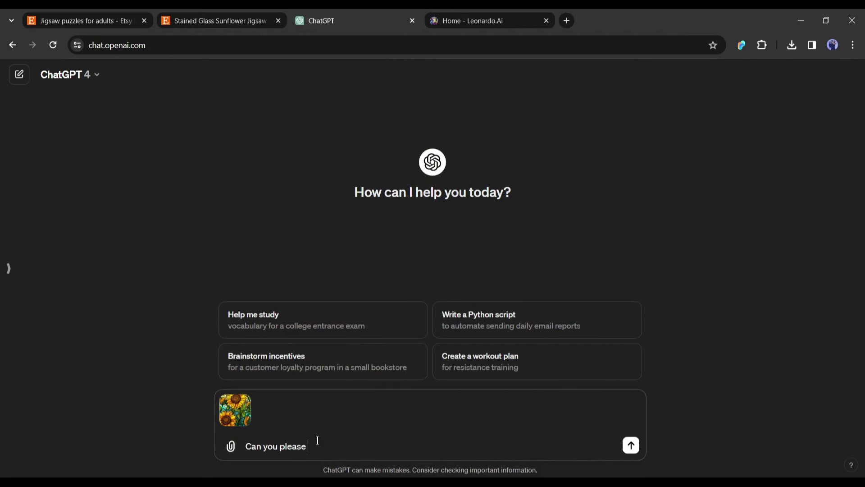
pyautogui.write('Can you please generate image prompts to generate images with DALL-E like t')
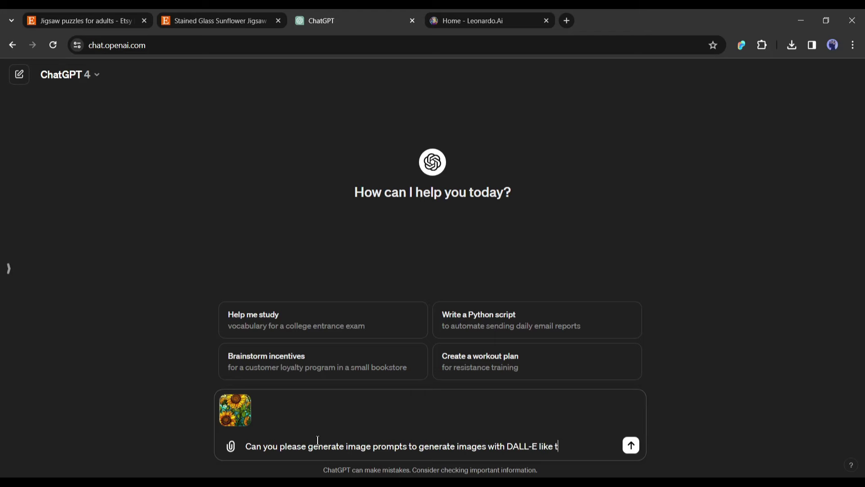
pyautogui.write('his image?')
pyautogui.press('Return')
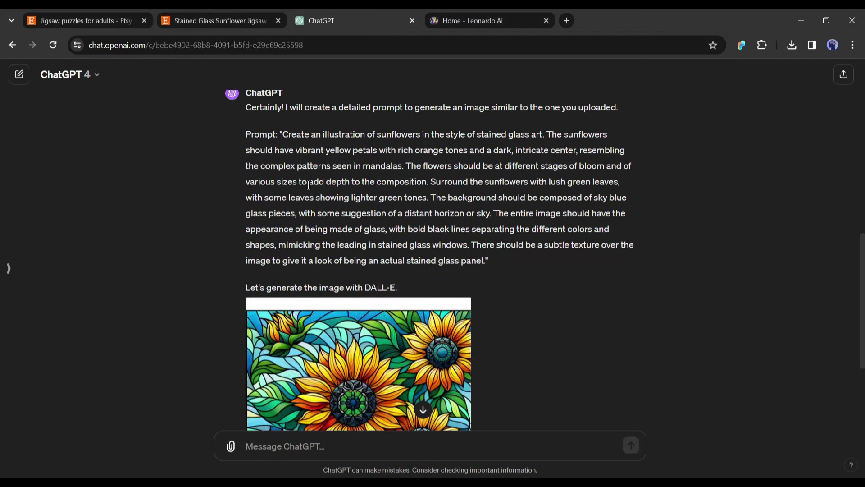
pyautogui.scroll(-1, 309, 184)
pyautogui.scroll(-1, 318, 186)
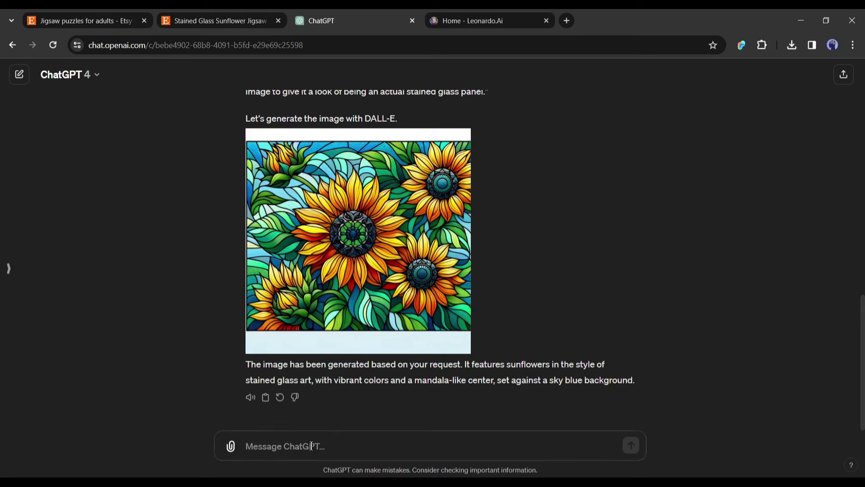
pyautogui.write('@')
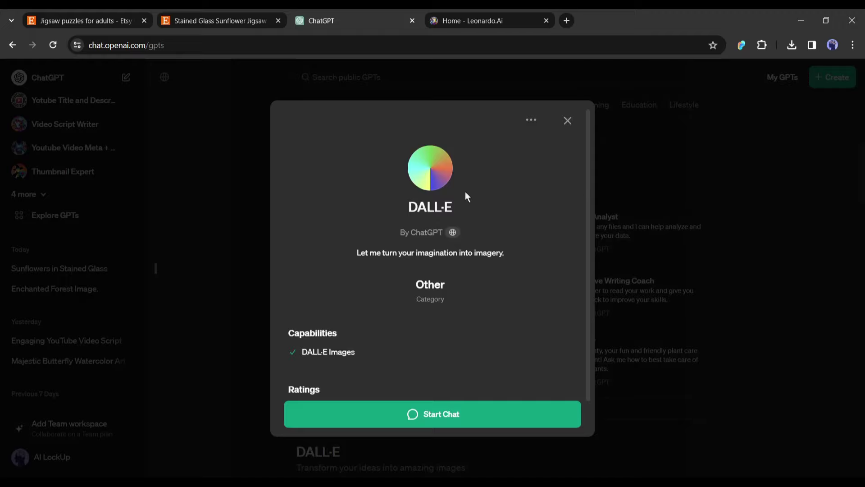
# - Switch the chat to DALL-E and send a 2:3 stained-glass sunflower prompt
pyautogui.click(532, 121)
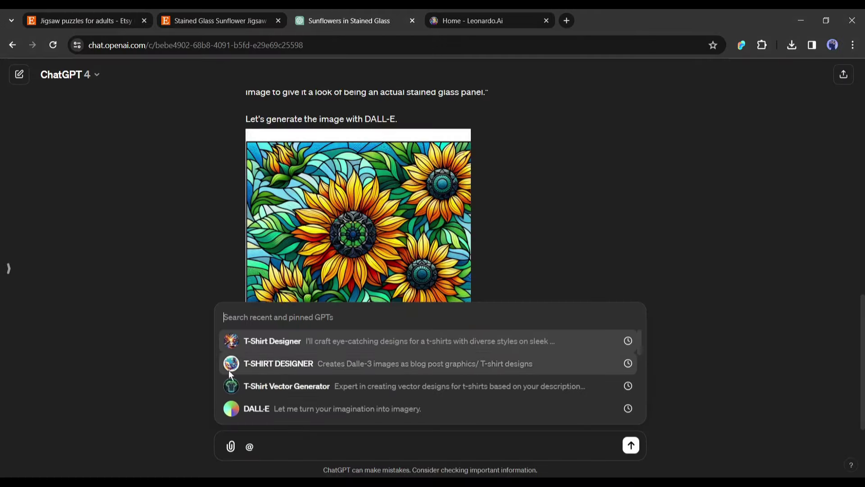
pyautogui.click(261, 408)
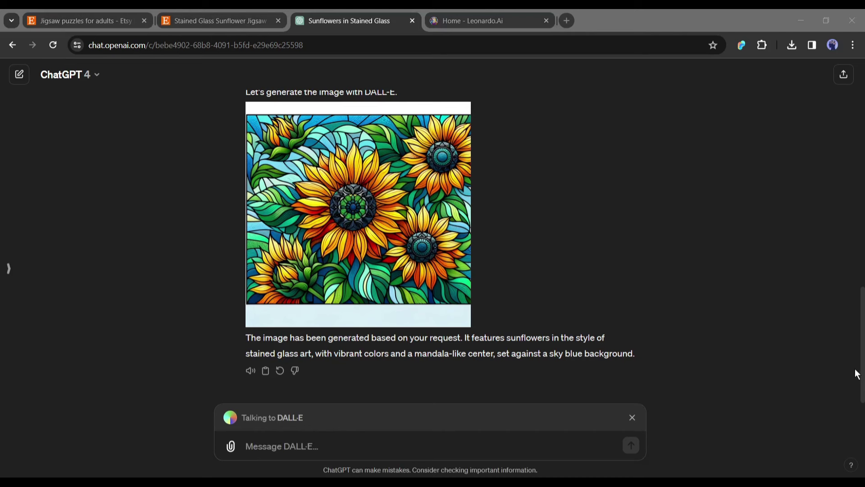
pyautogui.click(340, 430)
pyautogui.write('Generate images with')
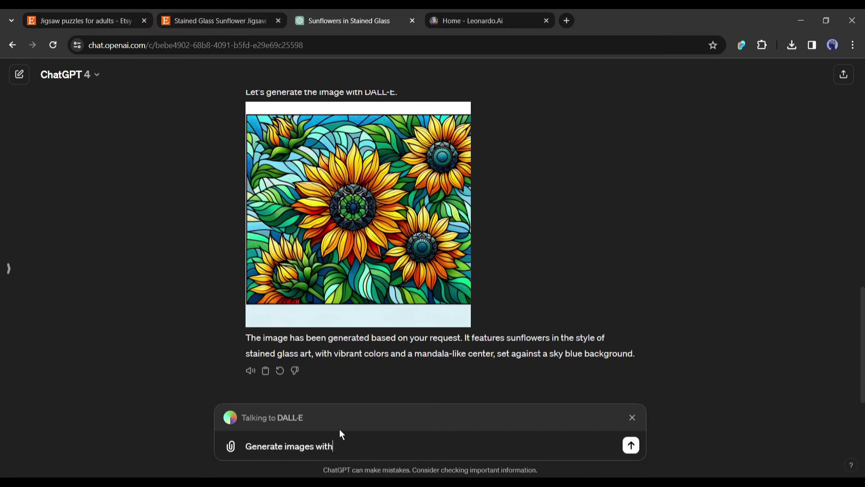
pyautogui.write(' the following prompt in')
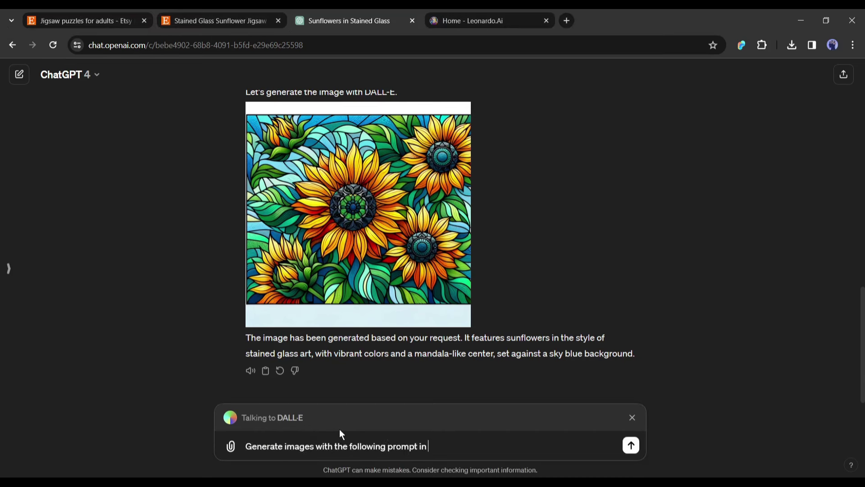
pyautogui.write(' 2:3 aspect ratio')
pyautogui.write('.')
pyautogui.press('Return')
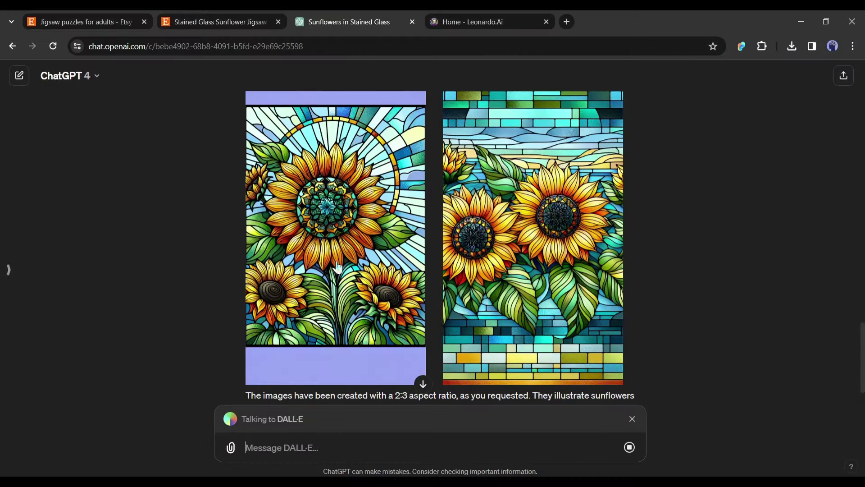
pyautogui.scroll(-1, 382, 230)
pyautogui.scroll(1, 338, 260)
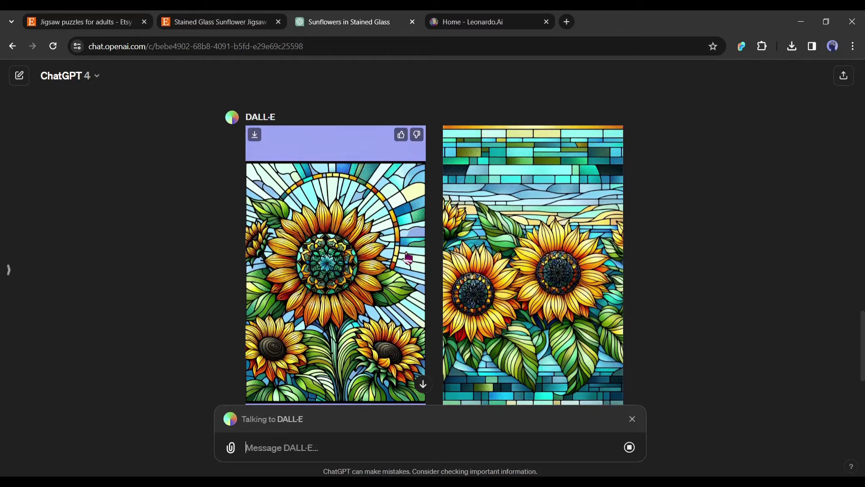
pyautogui.scroll(-1, 370, 262)
# - Download the brick-sky sunflower image, then preview the first image
pyautogui.click(555, 292)
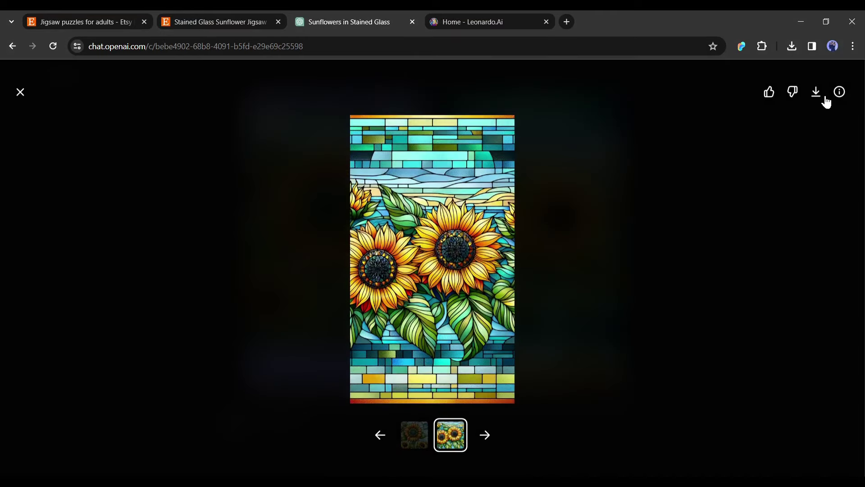
pyautogui.click(817, 93)
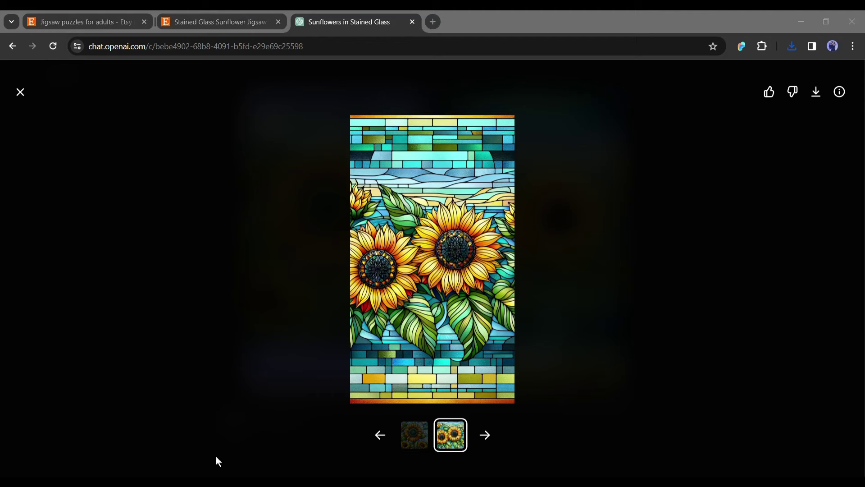
pyautogui.click(499, 237)
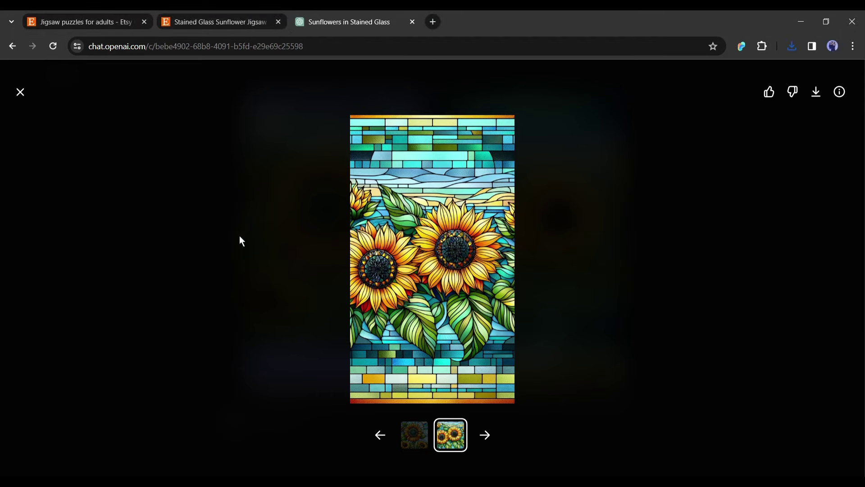
pyautogui.click(20, 93)
pyautogui.click(327, 210)
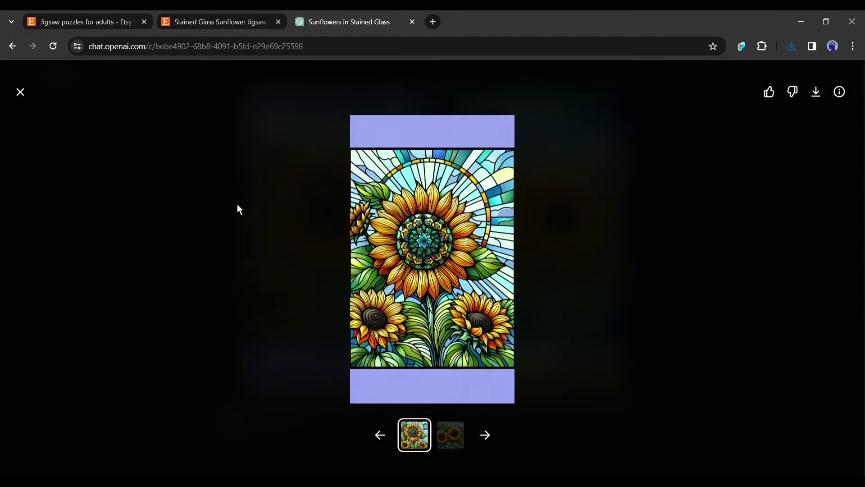
pyautogui.click(20, 93)
# - Open Leonardo.Ai in a new tab, then return to the Etsy sunflower listing
pyautogui.click(433, 22)
pyautogui.write('app.leonardo.ai')
pyautogui.press('Return')
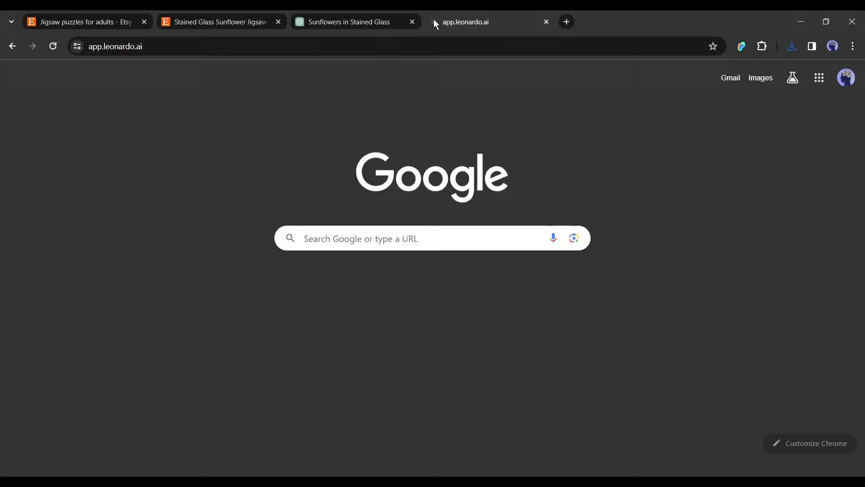
pyautogui.hotkey('ctrl', '2')
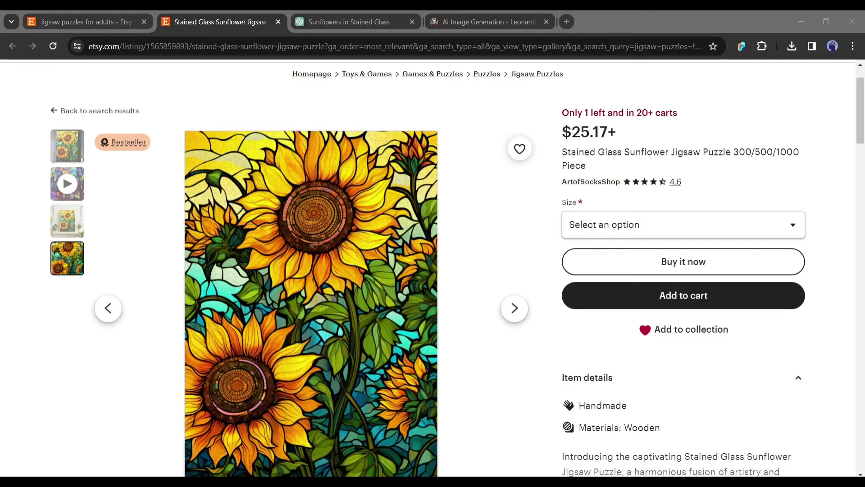
pyautogui.scroll(-3, 570, 335)
pyautogui.scroll(1, 571, 334)
pyautogui.scroll(2, 570, 335)
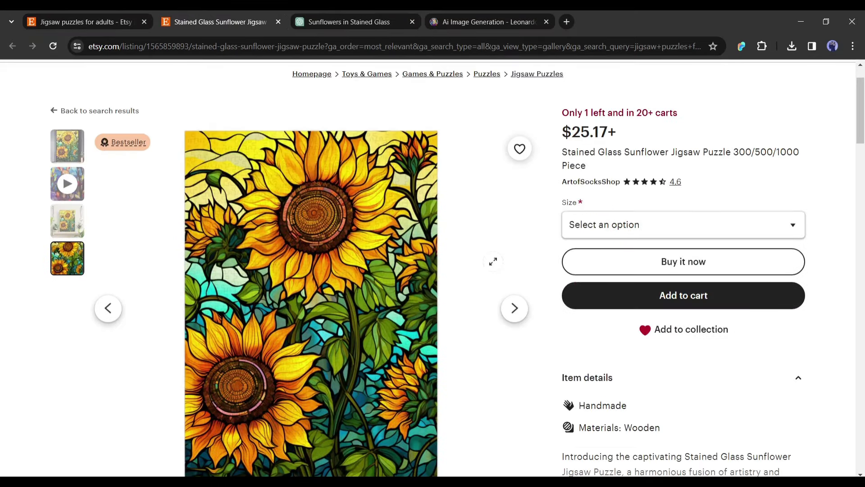
pyautogui.scroll(-2, 568, 365)
# - Copy 'Stained Glass Sunflower' from the expanded description and return to Leonardo.Ai
pyautogui.click(678, 413)
pyautogui.scroll(-3, 744, 294)
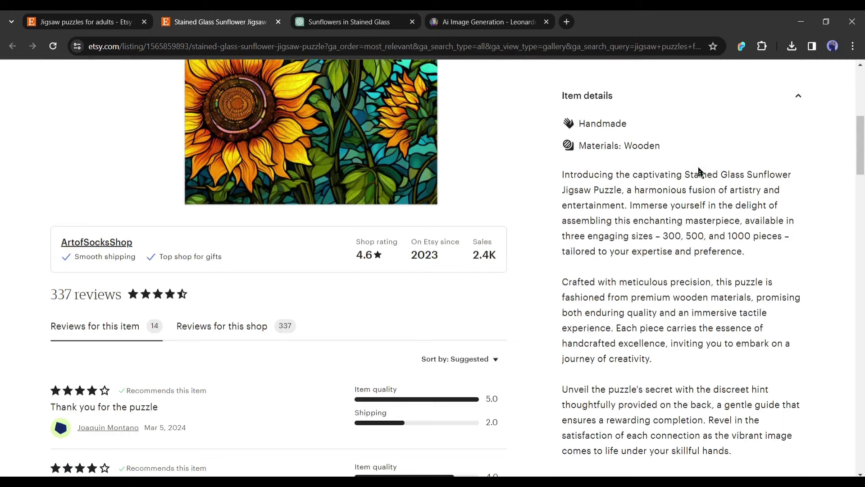
pyautogui.moveTo(684, 174); pyautogui.dragTo(795, 174)
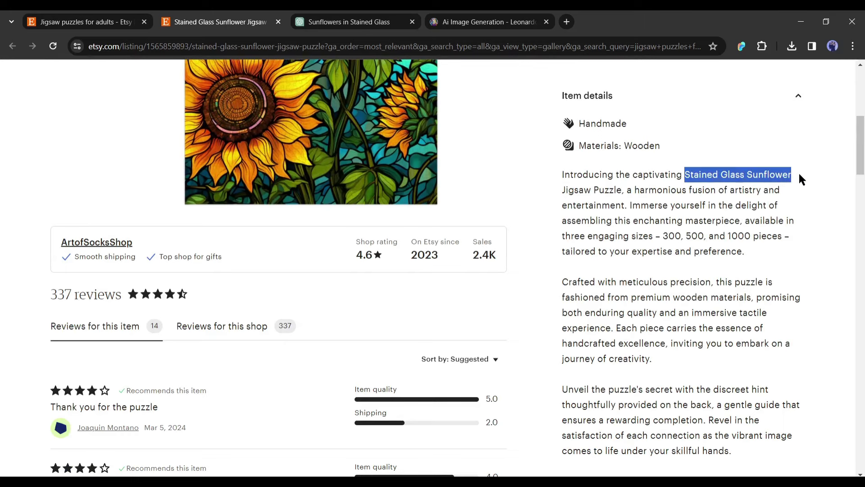
pyautogui.rightClick(662, 190)
pyautogui.click(662, 190)
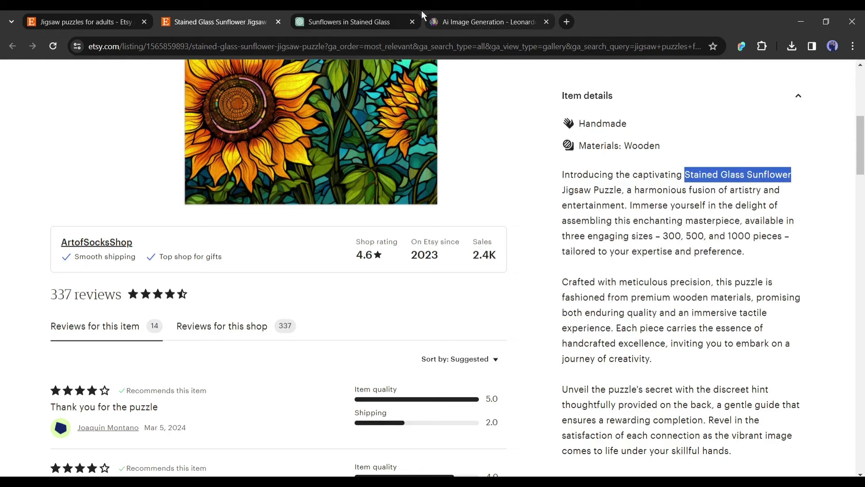
pyautogui.scroll(3, 278, 342)
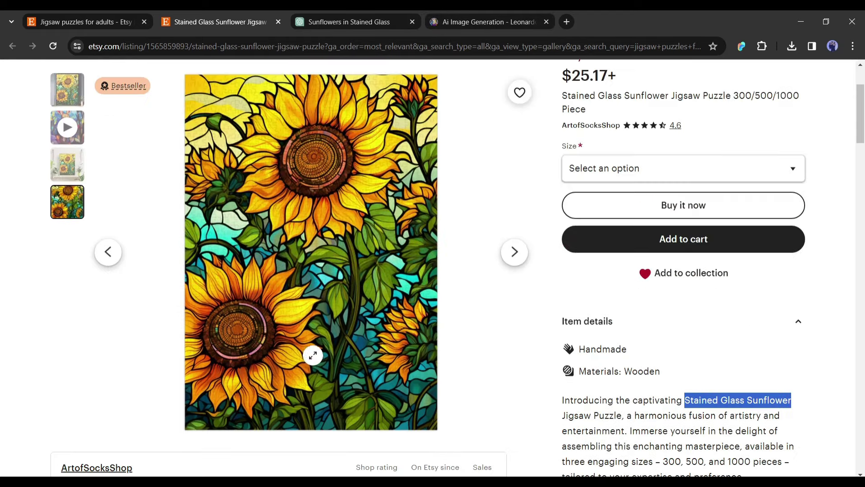
pyautogui.scroll(1, 278, 342)
pyautogui.scroll(-1, 277, 341)
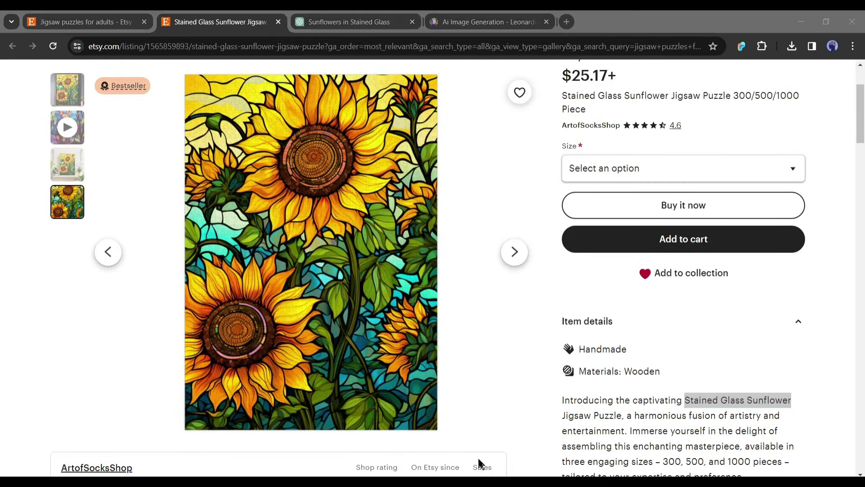
pyautogui.click(487, 22)
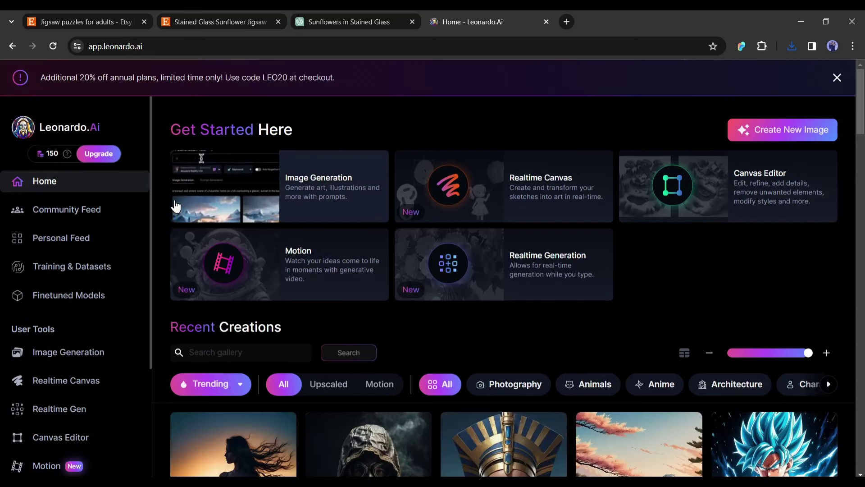
# - Dismiss the promo banner and pick the Anime Pastel Dream model in Image Generation
pyautogui.click(836, 77)
pyautogui.click(316, 159)
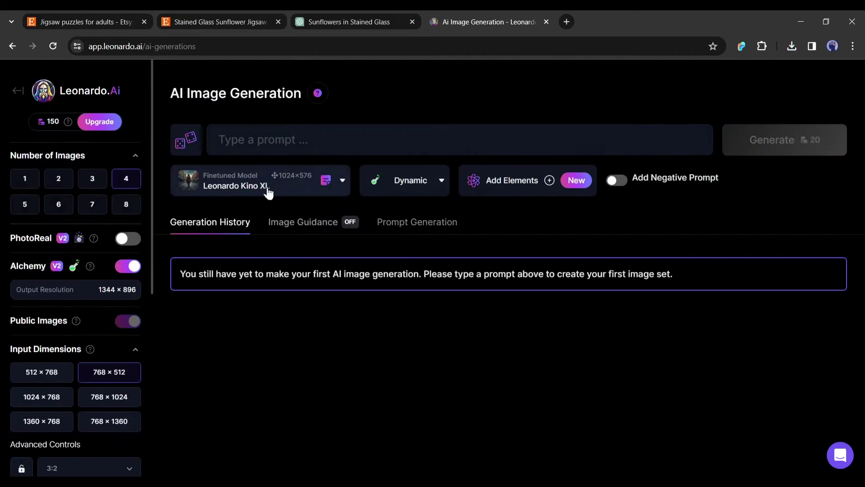
pyautogui.click(327, 187)
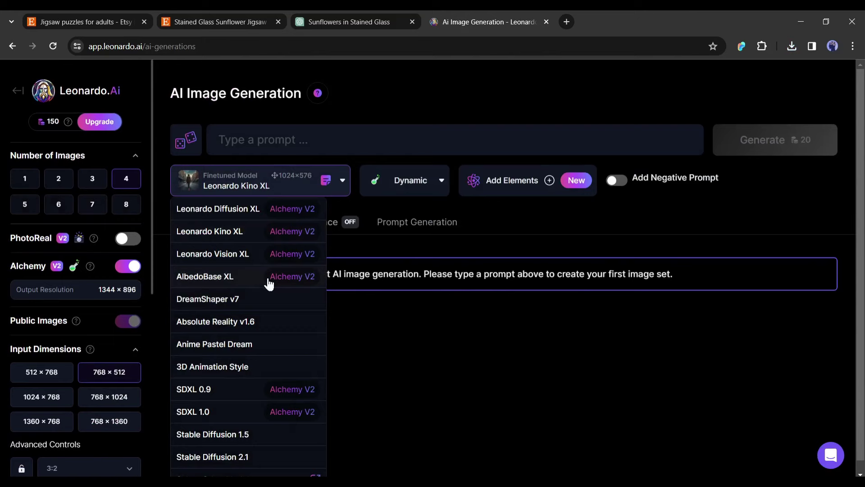
pyautogui.scroll(-1, 243, 359)
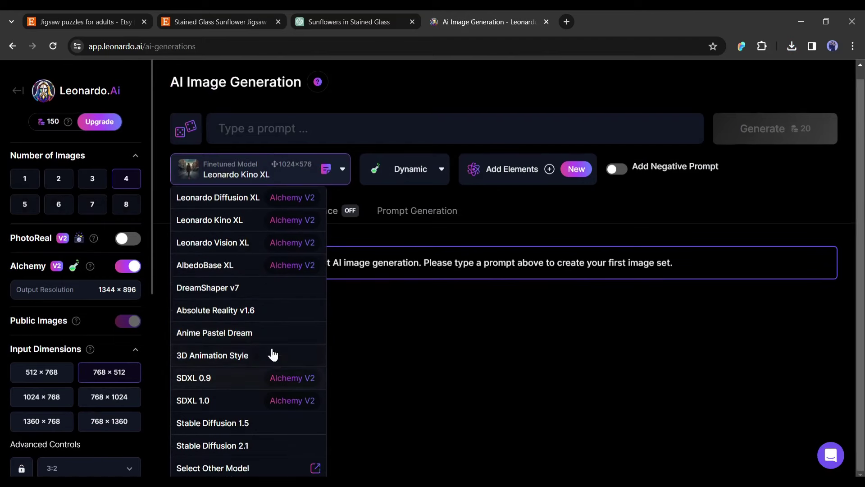
pyautogui.click(217, 334)
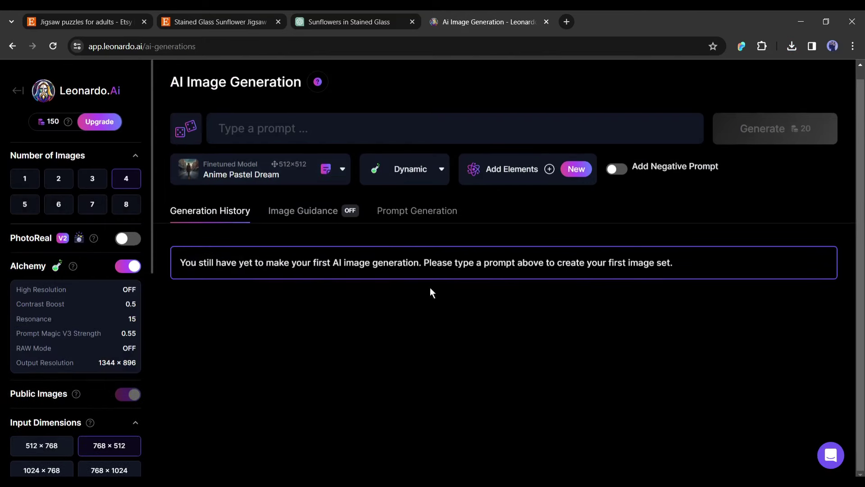
# - Close the Elements browser and set a 2:3 portrait aspect ratio (512×768)
pyautogui.click(544, 178)
pyautogui.scroll(-5, 458, 248)
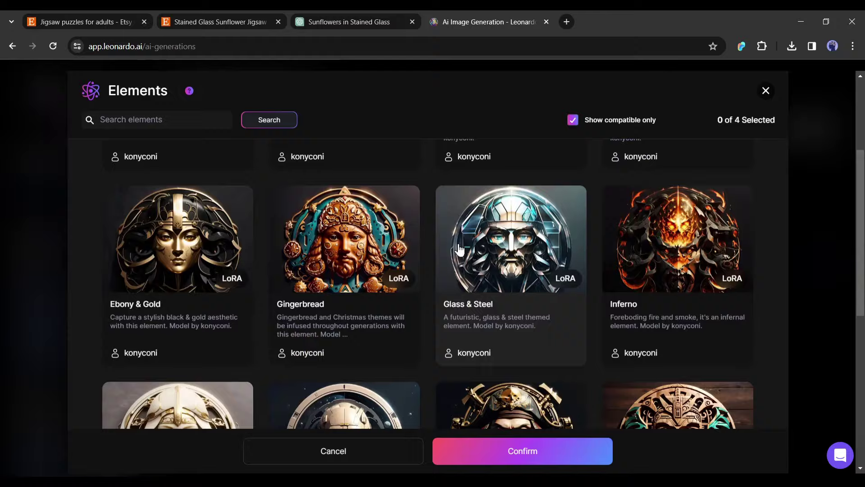
pyautogui.scroll(-5, 458, 248)
pyautogui.scroll(10, 264, 254)
pyautogui.press('Escape')
pyautogui.scroll(-1, 39, 332)
pyautogui.scroll(-3, 88, 328)
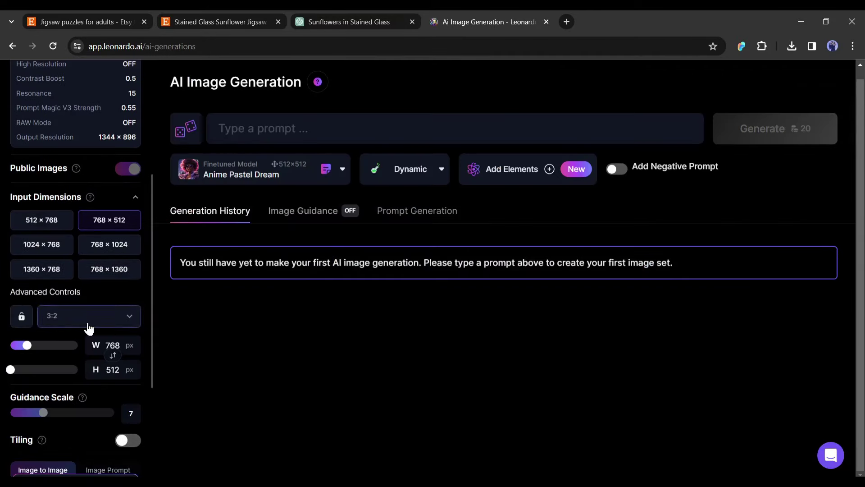
pyautogui.click(88, 316)
pyautogui.click(75, 350)
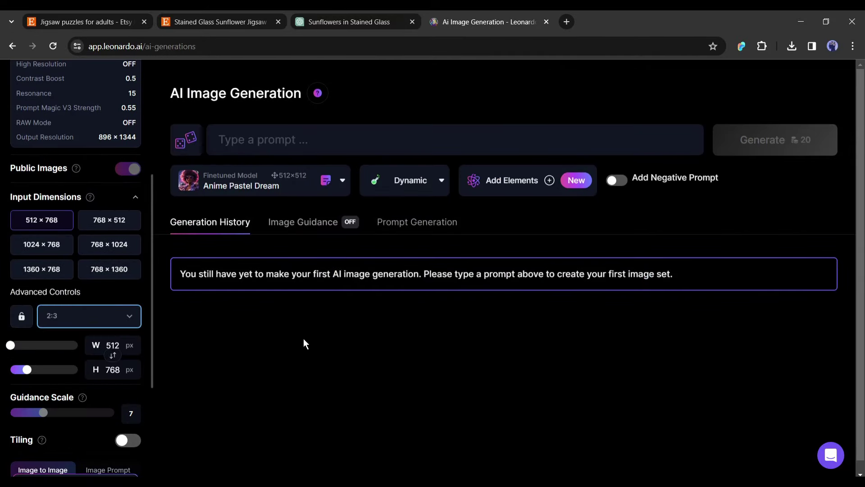
# - Ideate four prompts from 'Stained Glass Sunflower' and generate images from the modern-twist idea
pyautogui.click(416, 226)
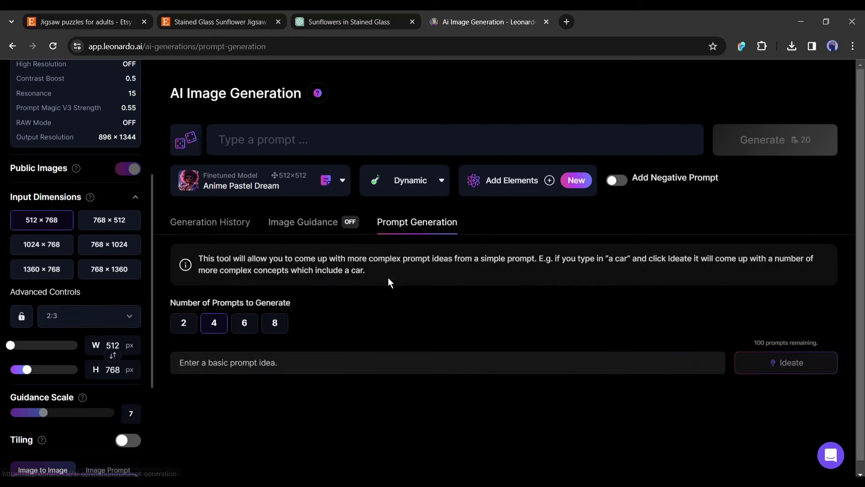
pyautogui.click(305, 368)
pyautogui.write('Stained Glass Sunflower')
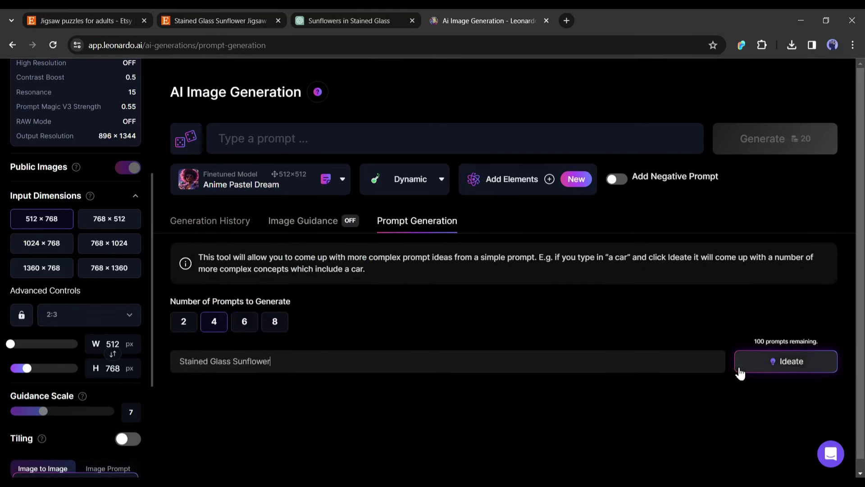
pyautogui.click(773, 362)
pyautogui.scroll(-2, 598, 371)
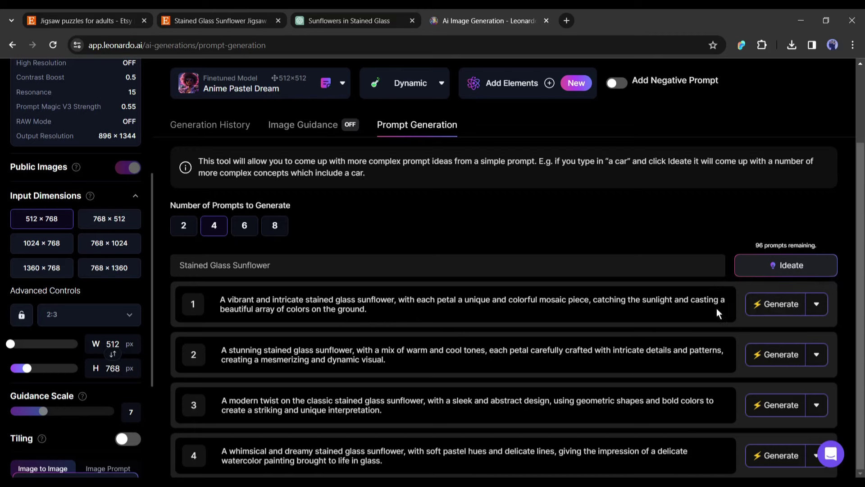
pyautogui.click(777, 354)
pyautogui.scroll(-1, 778, 424)
pyautogui.click(777, 457)
pyautogui.scroll(-4, 340, 298)
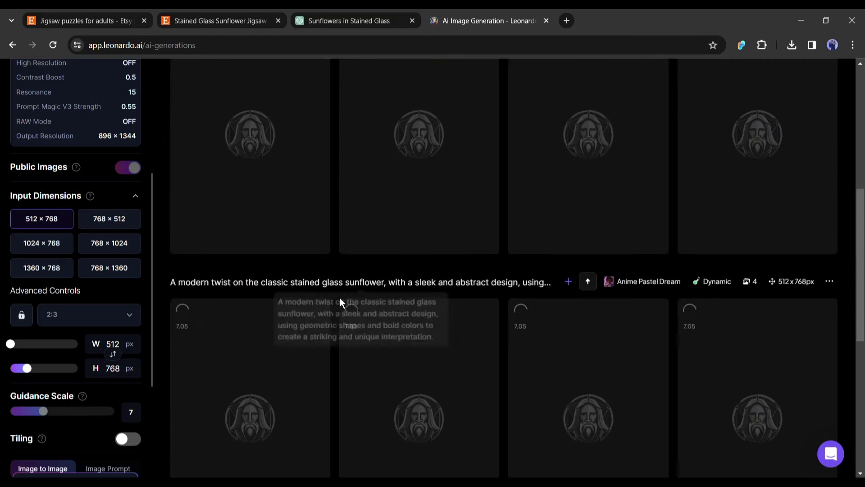
pyautogui.scroll(-5, 340, 299)
pyautogui.scroll(6, 351, 343)
pyautogui.scroll(5, 350, 344)
pyautogui.scroll(5, 351, 344)
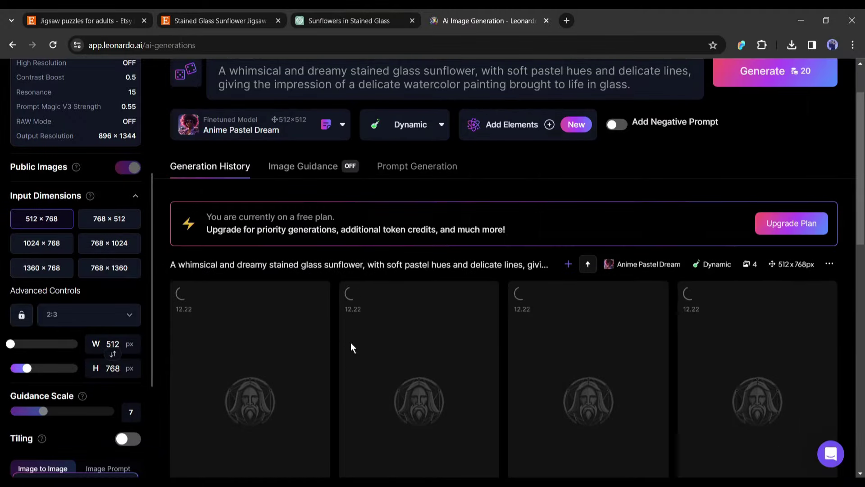
pyautogui.scroll(-5, 759, 278)
pyautogui.scroll(-5, 767, 169)
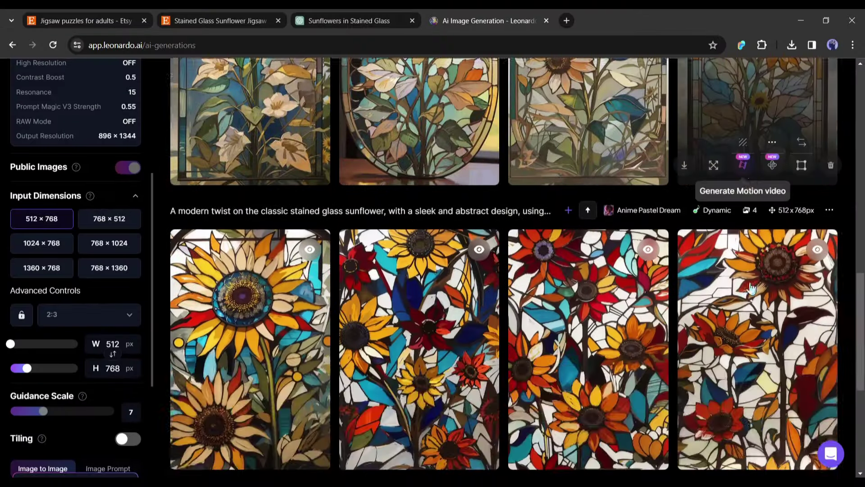
pyautogui.scroll(-5, 768, 169)
pyautogui.scroll(3, 717, 373)
pyautogui.scroll(3, 727, 362)
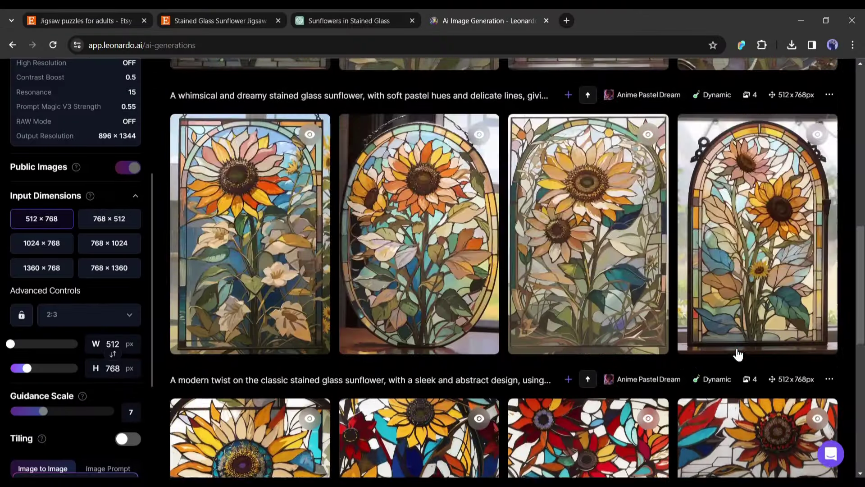
pyautogui.scroll(3, 736, 354)
pyautogui.scroll(-3, 700, 291)
pyautogui.scroll(-4, 517, 248)
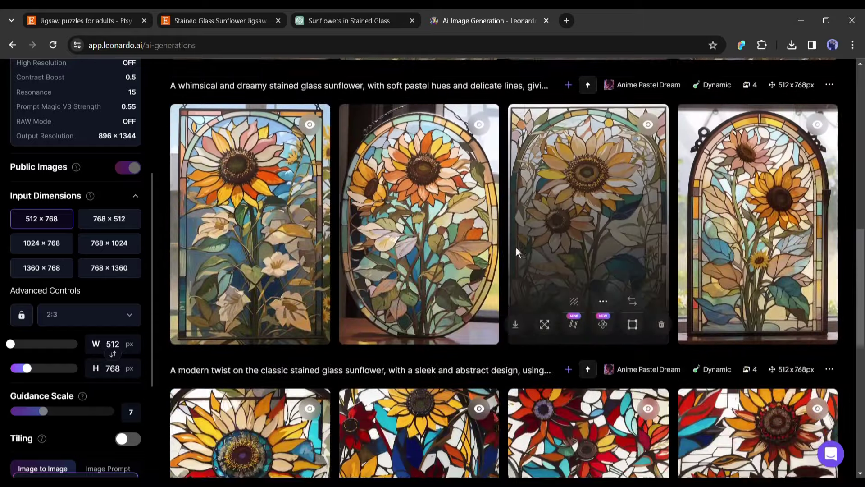
pyautogui.scroll(-5, 550, 258)
pyautogui.scroll(2, 646, 314)
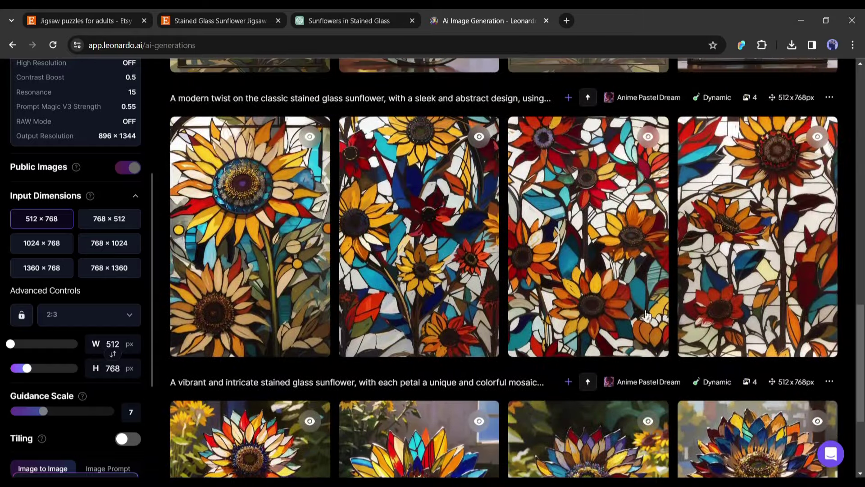
# - Enlarge the first image in the 'A modern twist' generation row
pyautogui.click(256, 200)
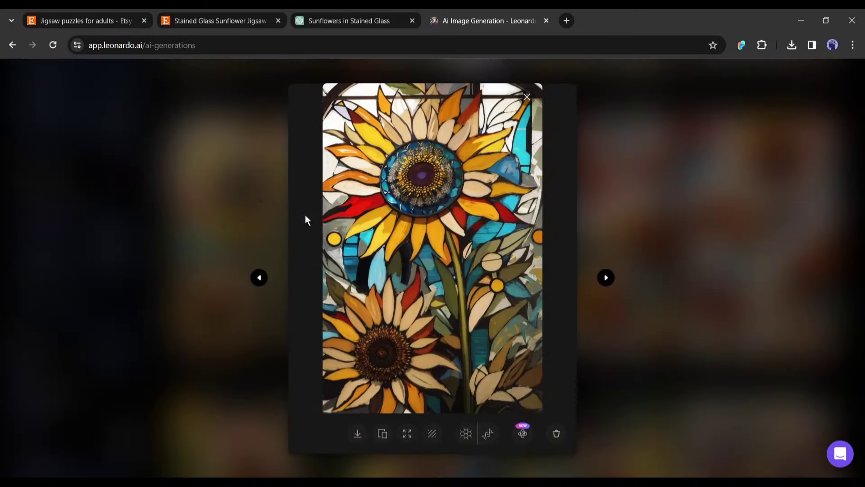
# - Confirm the sunflower JPG is 768 x 1152 in Photos' Info panel, then close Photos
pyautogui.click(359, 436)
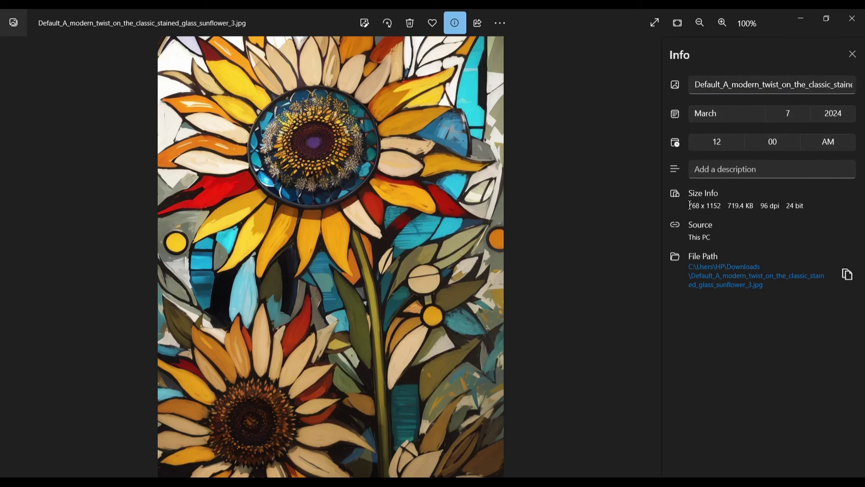
pyautogui.moveTo(690, 205); pyautogui.dragTo(721, 205)
pyautogui.click(853, 54)
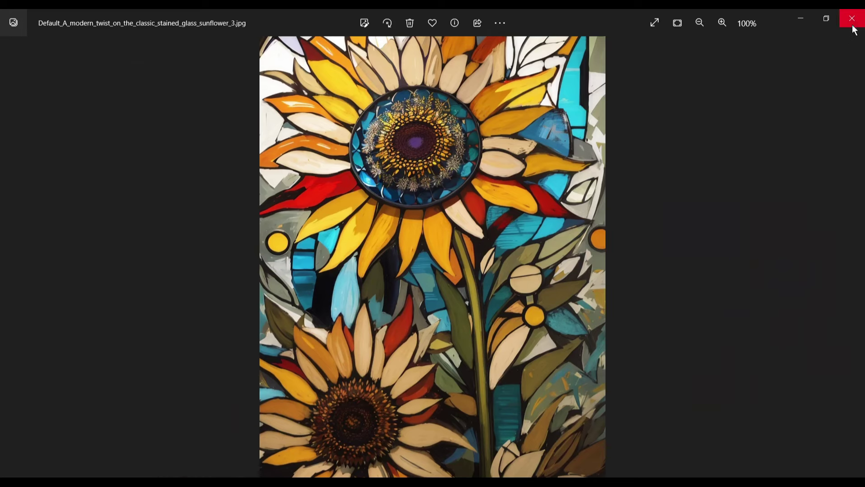
pyautogui.click(852, 18)
pyautogui.moveTo(588, 297)
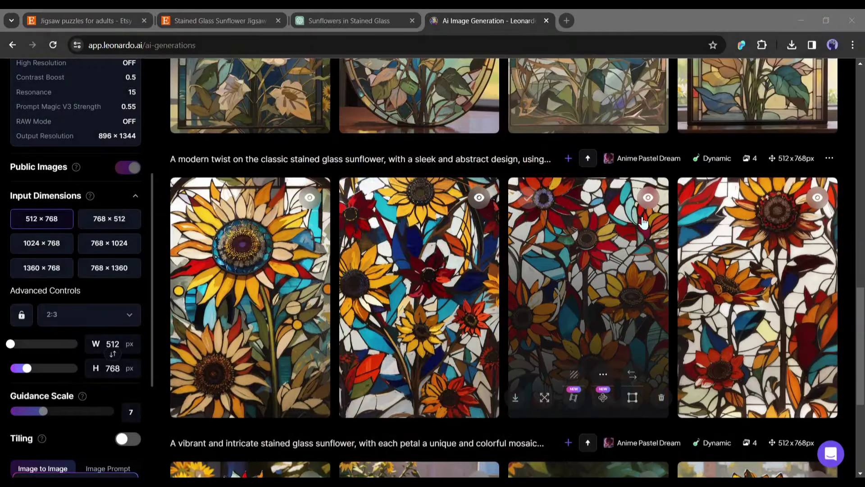
# - Go to vectorizer.com in a new browser tab
pyautogui.click(792, 44)
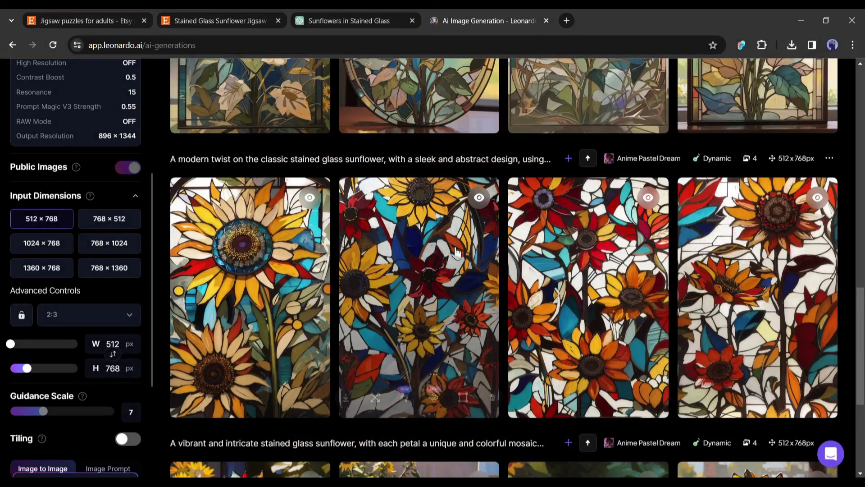
pyautogui.scroll(2, 455, 252)
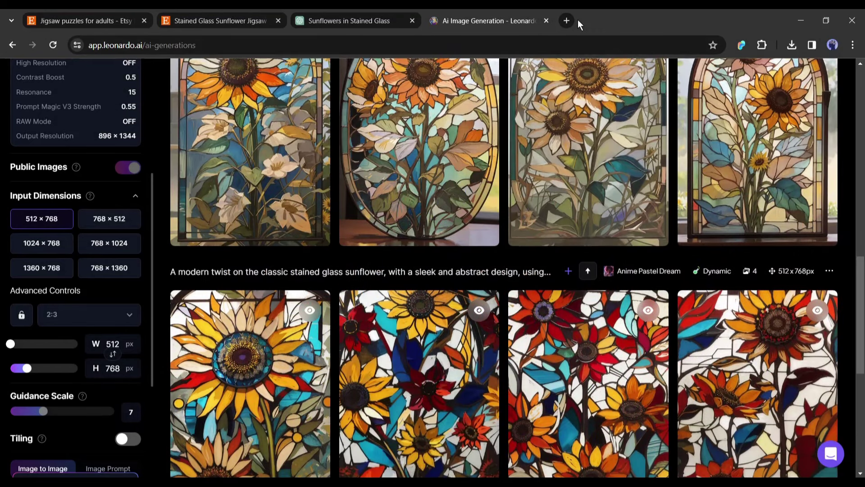
pyautogui.click(570, 18)
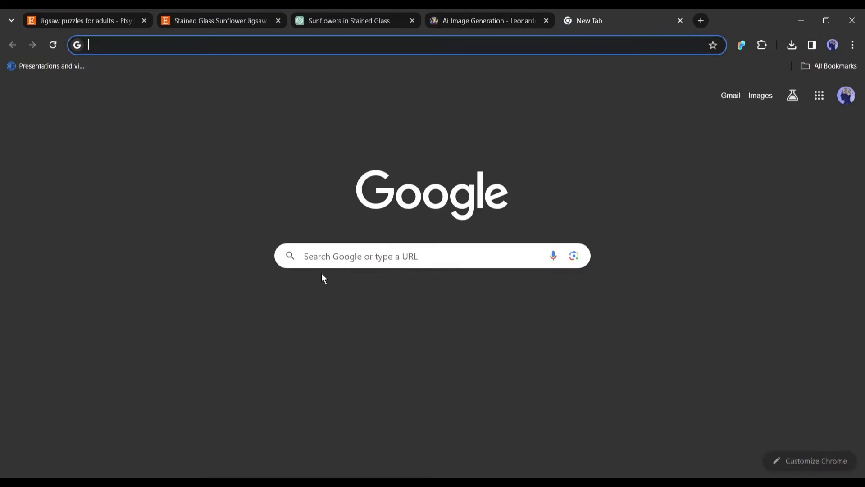
pyautogui.click(332, 264)
pyautogui.write('Ve')
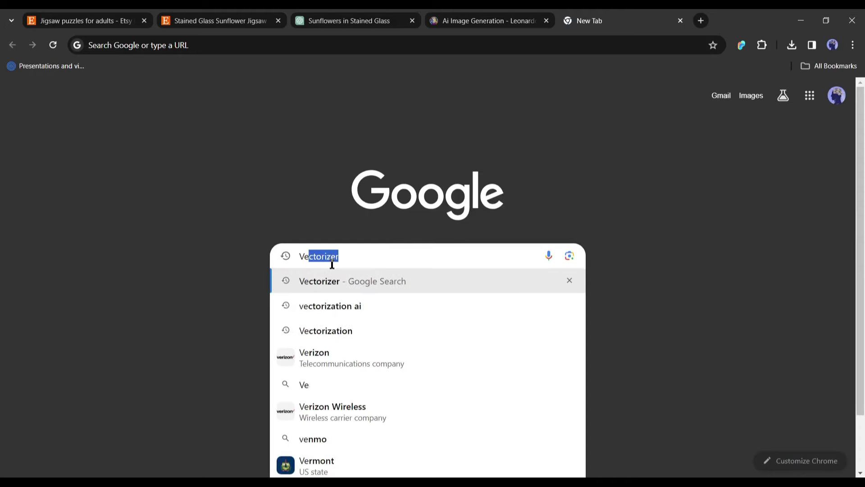
pyautogui.write('cto')
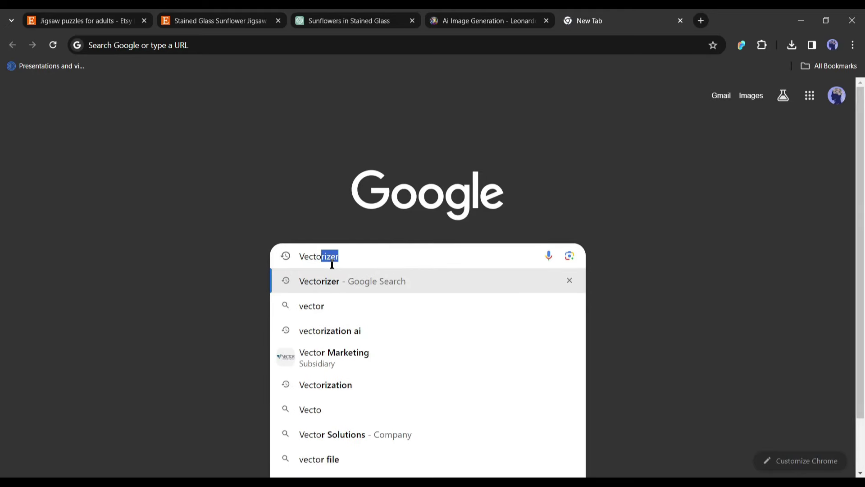
pyautogui.write('rizer.com')
pyautogui.press('Return')
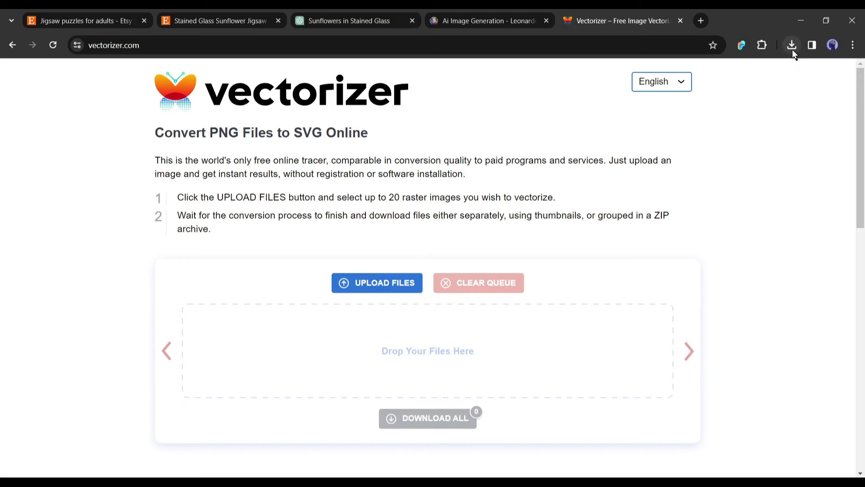
# - Upload the downloaded sunflower JPG to Vectorizer and download the converted SVG
pyautogui.click(791, 45)
pyautogui.moveTo(702, 102)
pyautogui.mouseDown()
pyautogui.moveTo(382, 318)
pyautogui.moveTo(383, 287)
pyautogui.mouseUp()
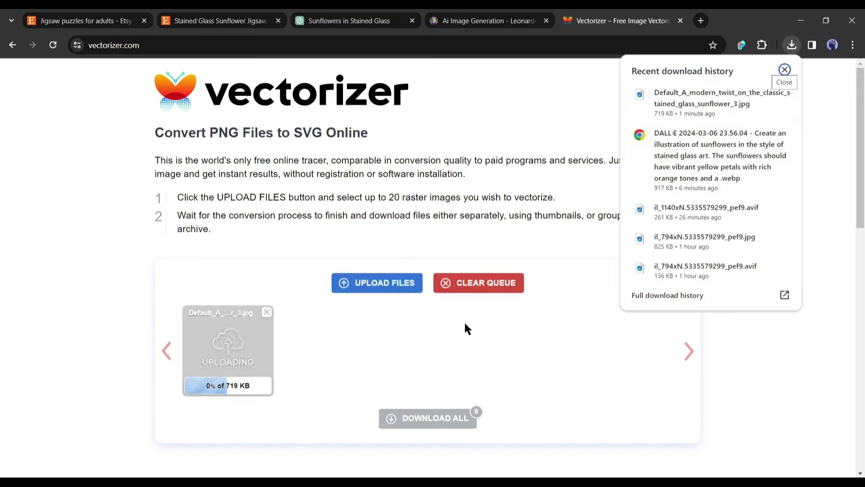
pyautogui.click(475, 334)
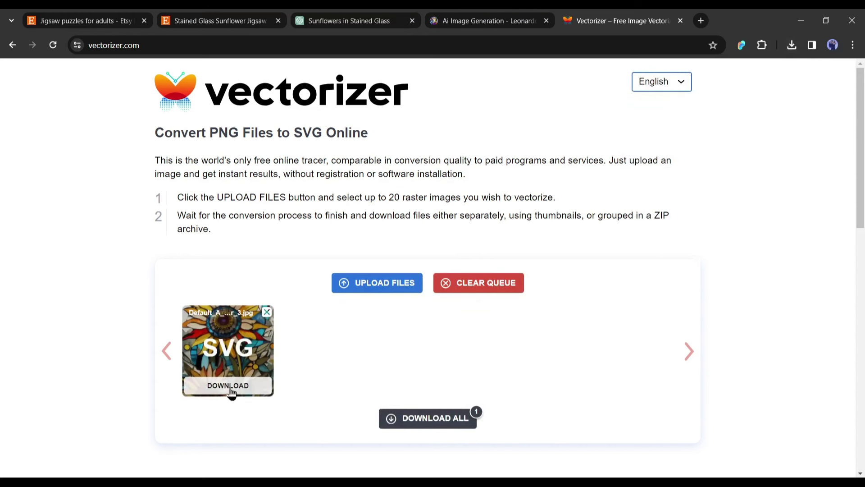
pyautogui.click(224, 391)
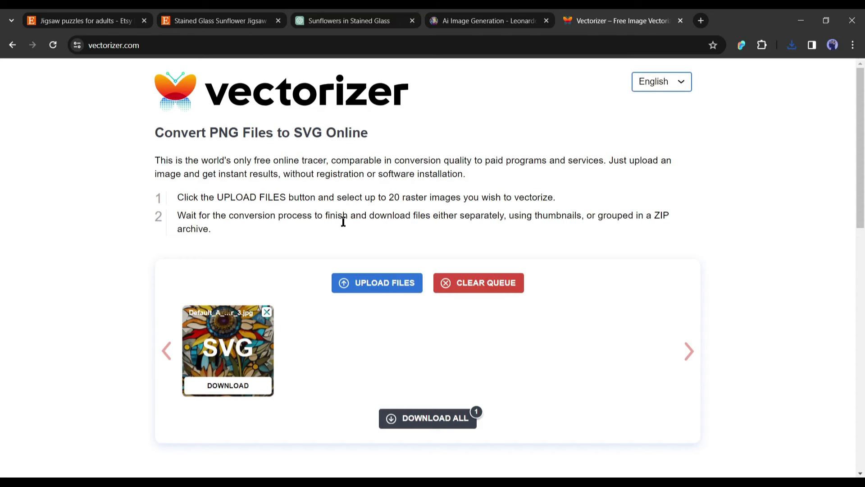
# - Find the Puzzle (96, 252, 500, 1000-Piece) in Printify's catalog and start designing with a provider
pyautogui.click(701, 20)
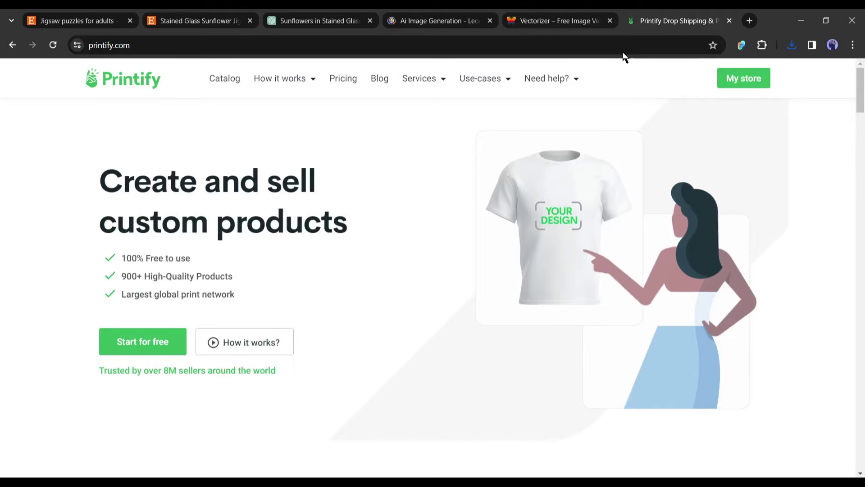
pyautogui.click(744, 82)
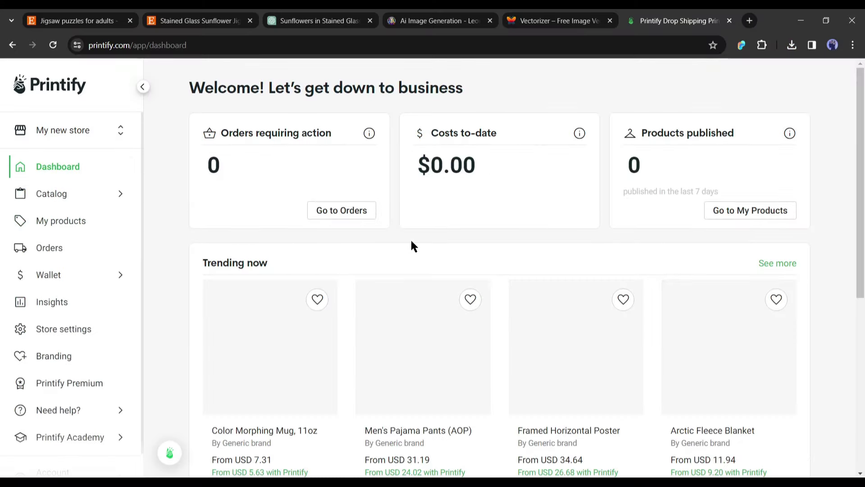
pyautogui.click(51, 193)
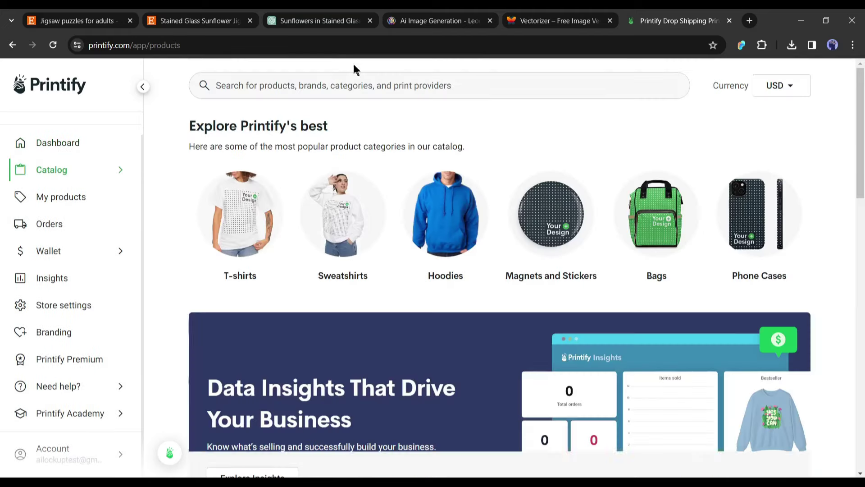
pyautogui.click(338, 84)
pyautogui.write('Puzz')
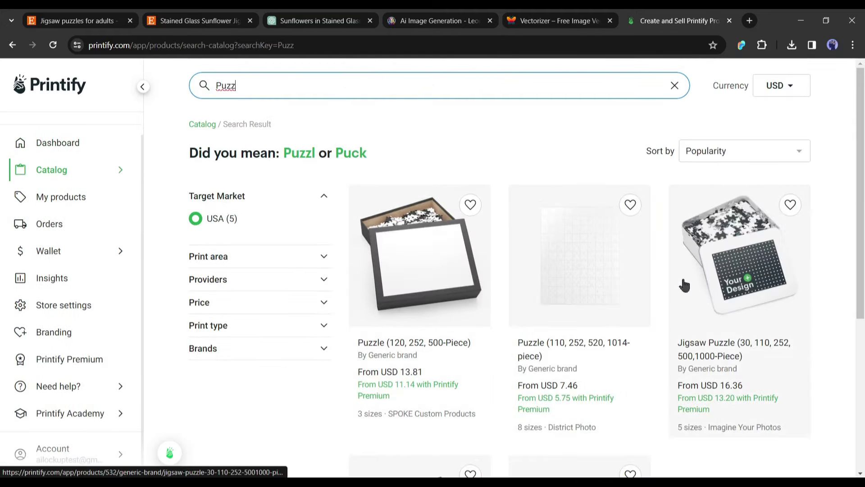
pyautogui.scroll(-2, 473, 297)
pyautogui.click(482, 324)
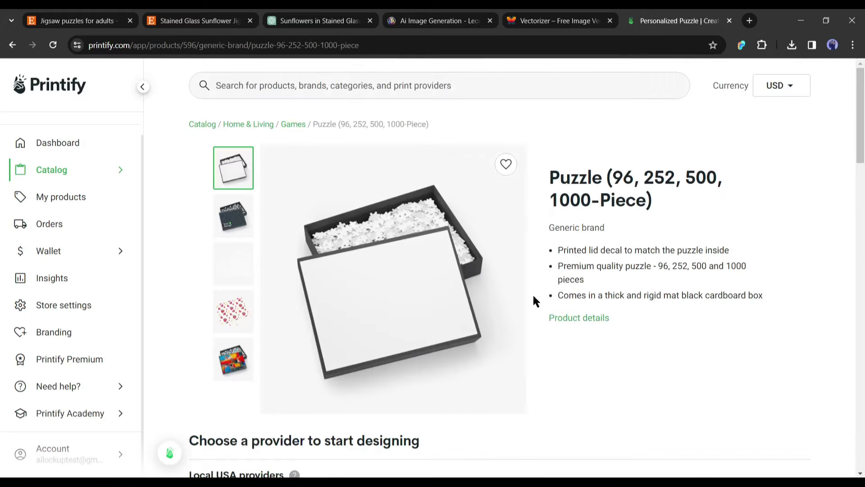
pyautogui.scroll(-3, 533, 297)
pyautogui.click(751, 342)
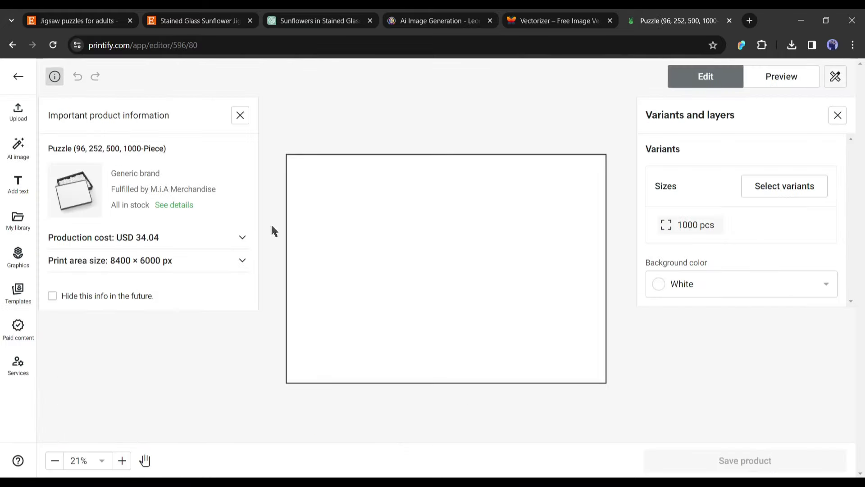
# - Upload the sunflower SVG from the computer onto the puzzle print area
pyautogui.click(242, 261)
pyautogui.click(21, 115)
pyautogui.click(129, 149)
pyautogui.doubleClick(599, 268)
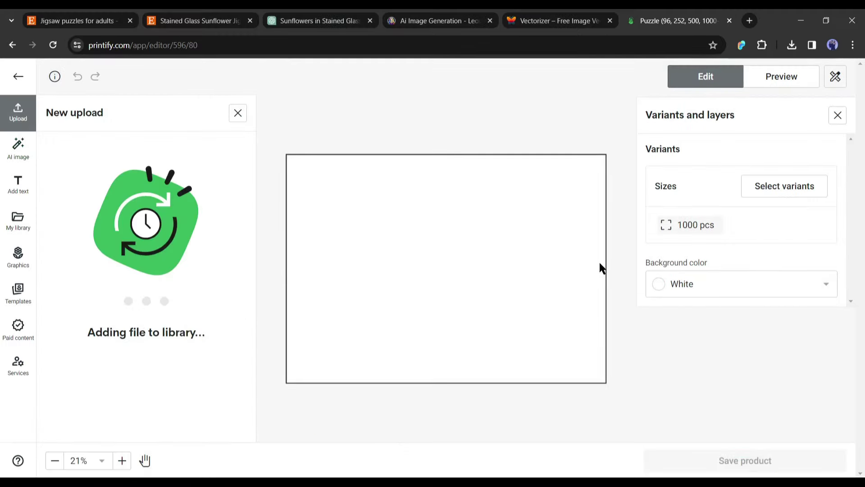
pyautogui.scroll(-3, 697, 304)
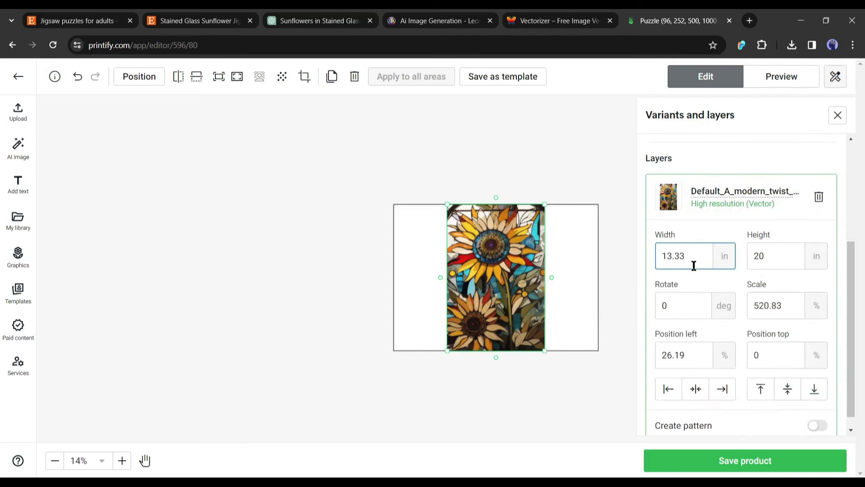
pyautogui.scroll(3, 694, 266)
# - Preview the puzzle in Realistic (CMYK) on boxed and front mockups, then save it
pyautogui.click(721, 234)
pyautogui.click(781, 77)
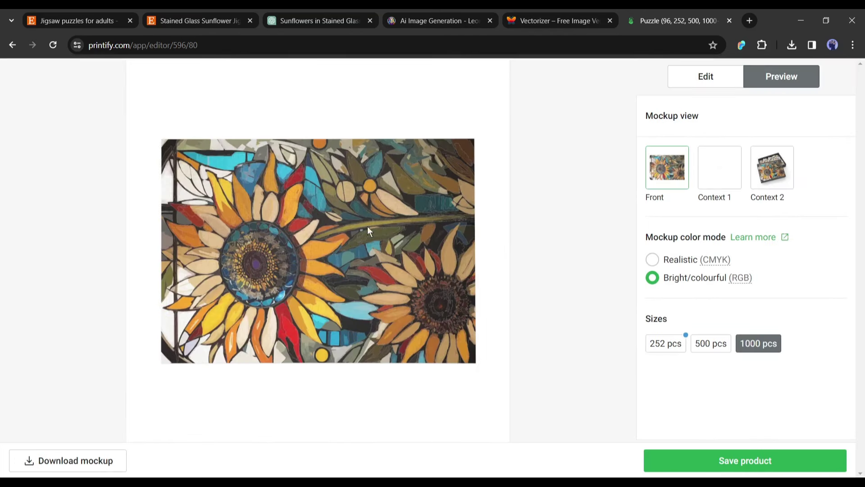
pyautogui.click(653, 260)
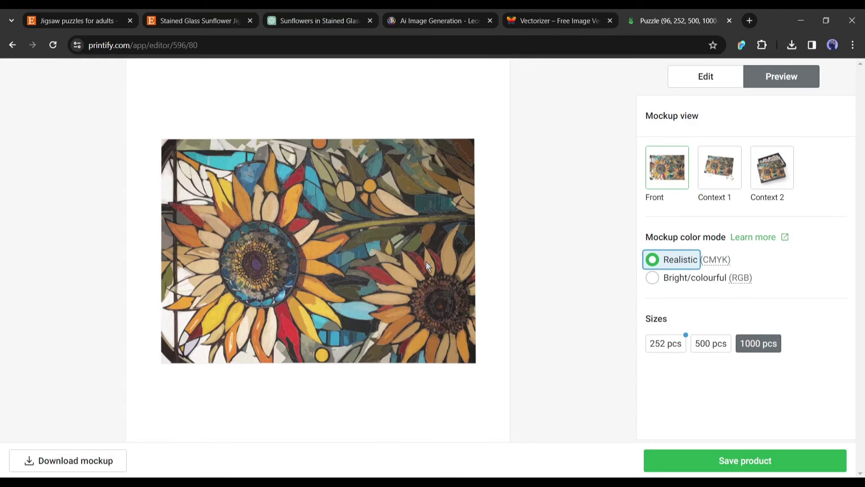
pyautogui.click(776, 173)
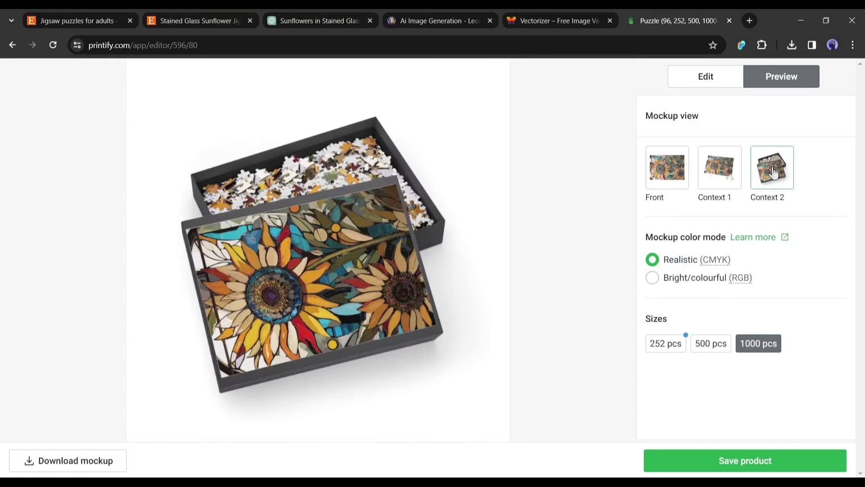
pyautogui.click(67, 460)
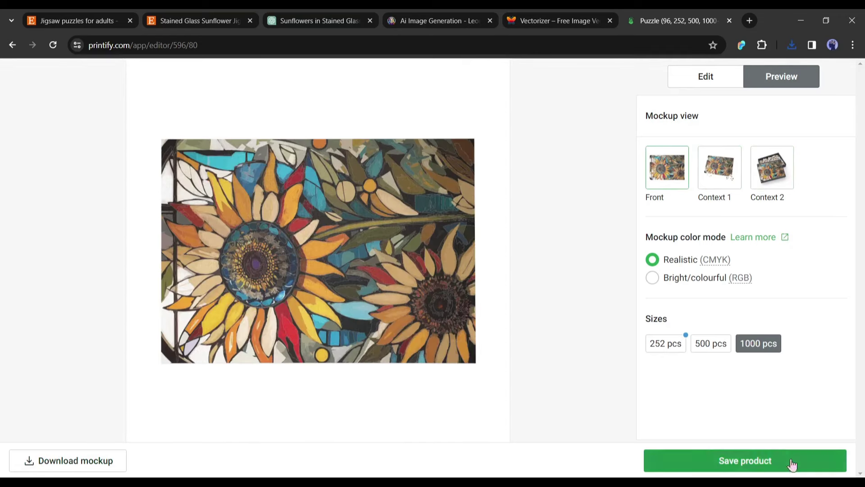
pyautogui.click(790, 462)
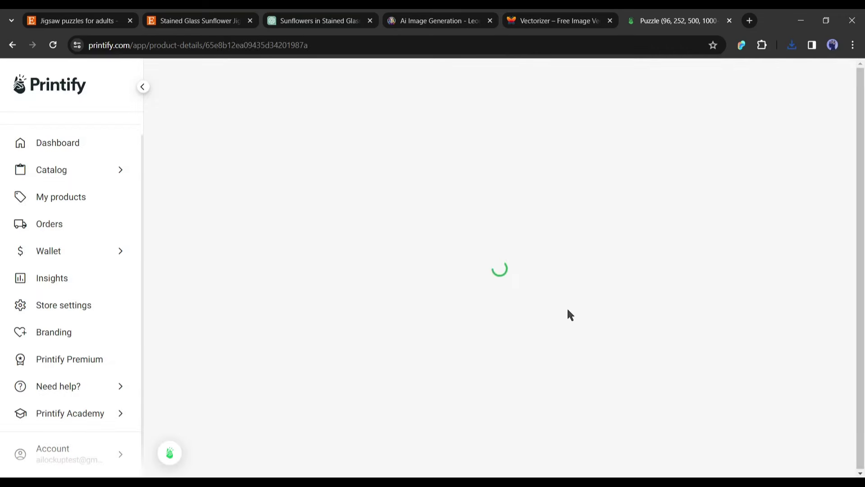
pyautogui.scroll(5, 410, 319)
pyautogui.scroll(3, 412, 319)
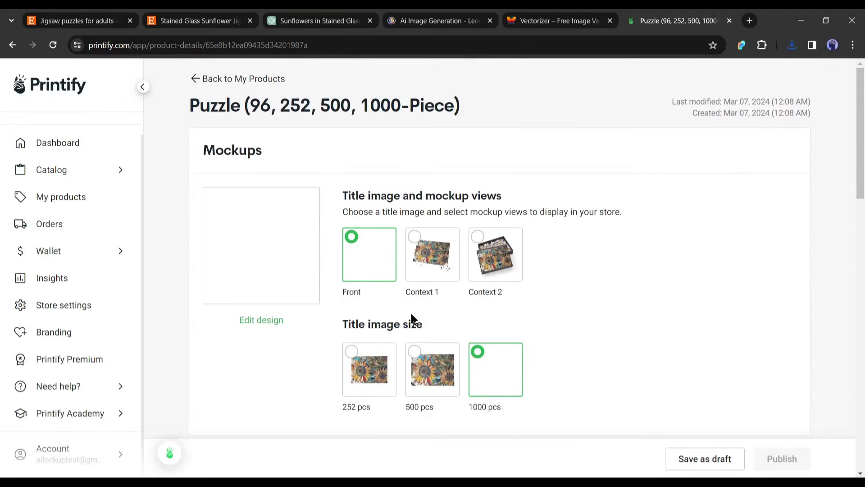
pyautogui.scroll(-5, 271, 341)
pyautogui.scroll(-1, 333, 332)
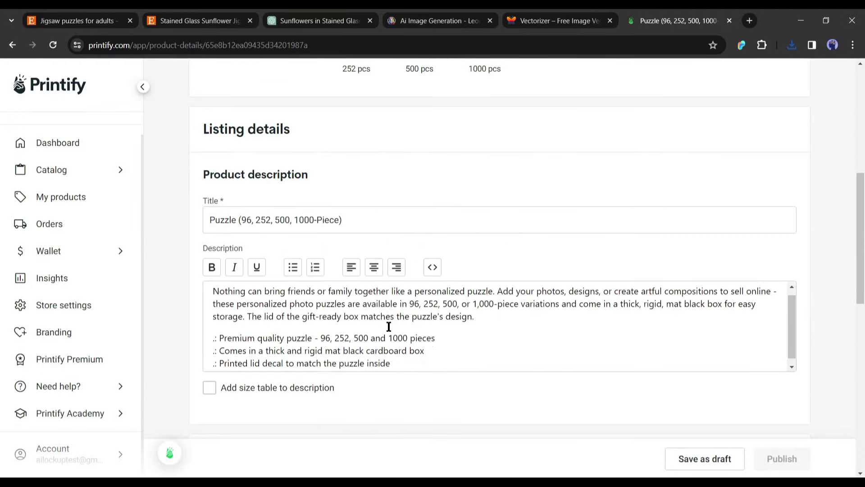
pyautogui.scroll(-2, 382, 312)
pyautogui.scroll(2, 406, 276)
pyautogui.scroll(1, 338, 312)
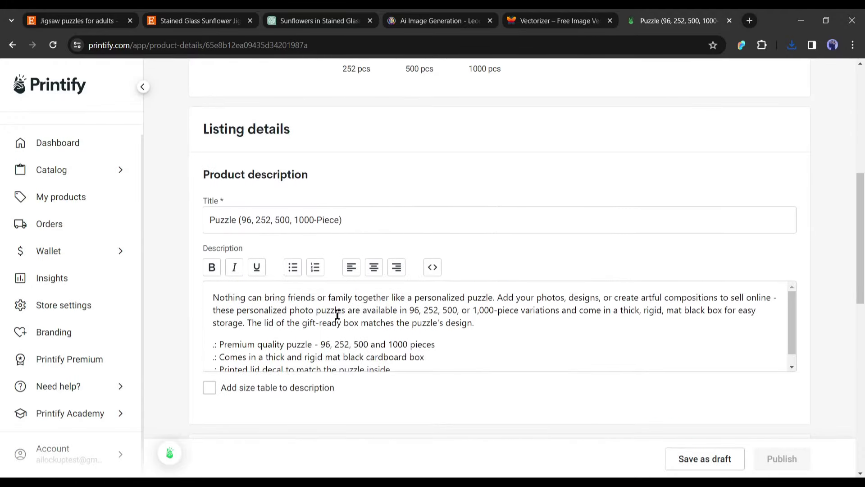
pyautogui.scroll(-2, 357, 323)
pyautogui.scroll(-2, 357, 316)
pyautogui.scroll(-1, 388, 329)
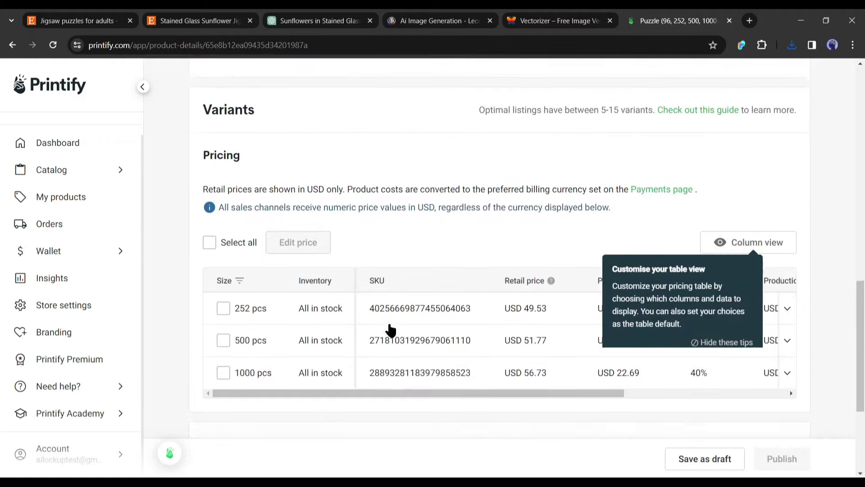
pyautogui.scroll(-1, 396, 365)
pyautogui.scroll(4, 398, 366)
pyautogui.scroll(6, 374, 288)
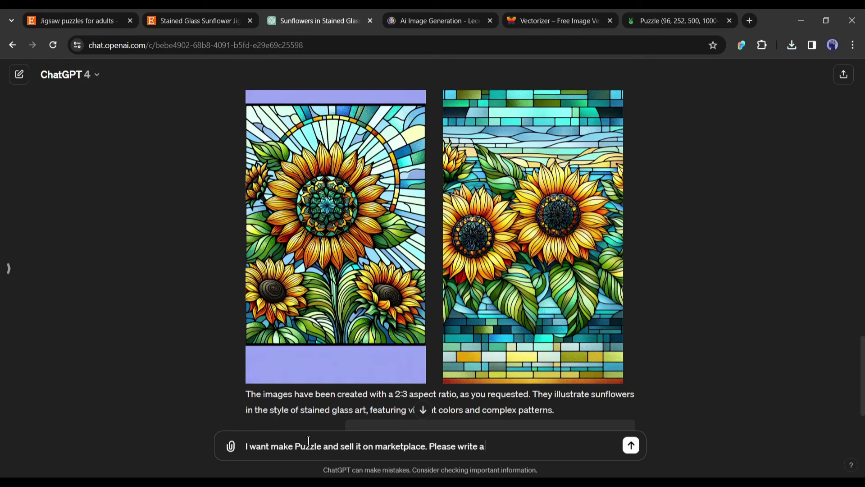
pyautogui.write('ption for me')
# - Send ChatGPT the request for a puzzle caption and description
pyautogui.press('Return')
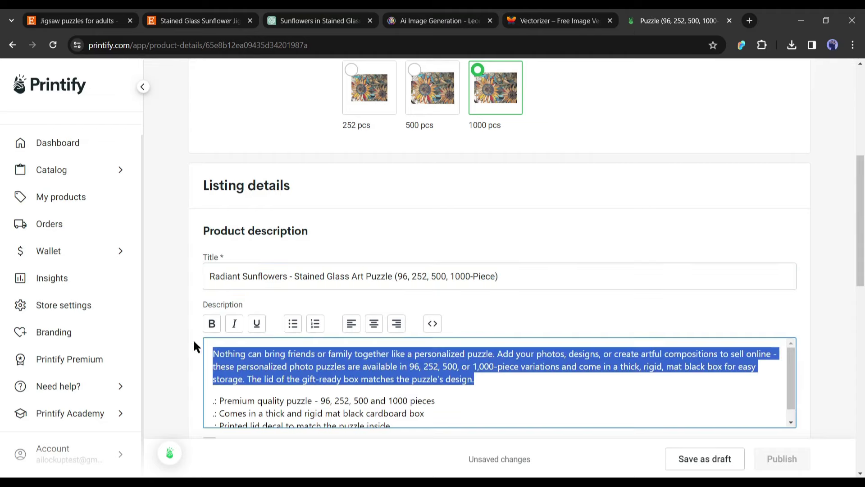
# - Paste ChatGPT's puzzle description into the Printify Description box
pyautogui.click(344, 367)
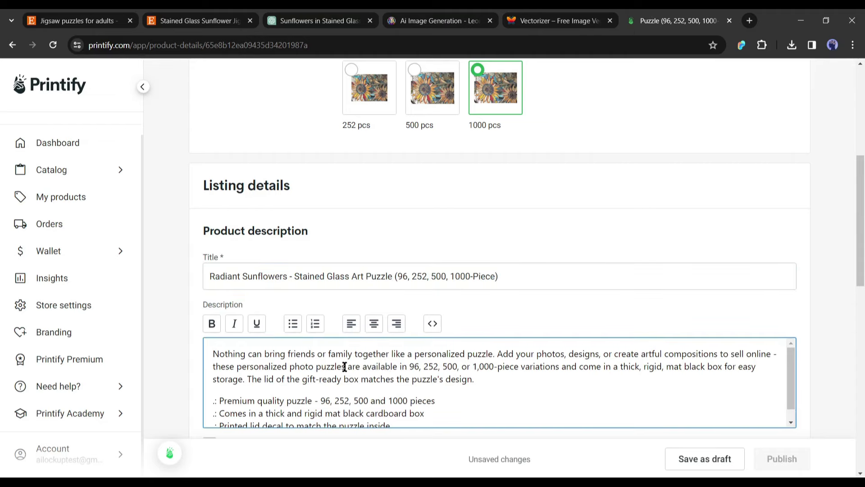
pyautogui.hotkey('ctrl', 'v')
pyautogui.scroll(-10, 379, 369)
pyautogui.scroll(-1, 412, 305)
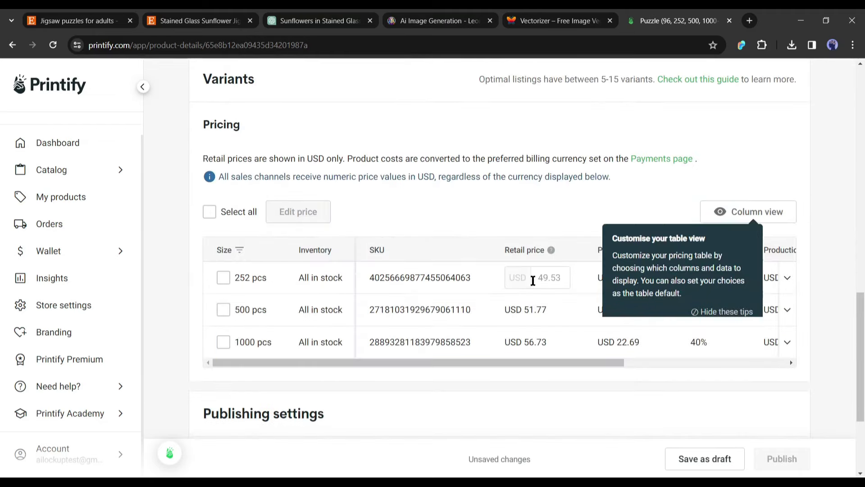
pyautogui.scroll(-2, 534, 284)
pyautogui.scroll(2, 609, 298)
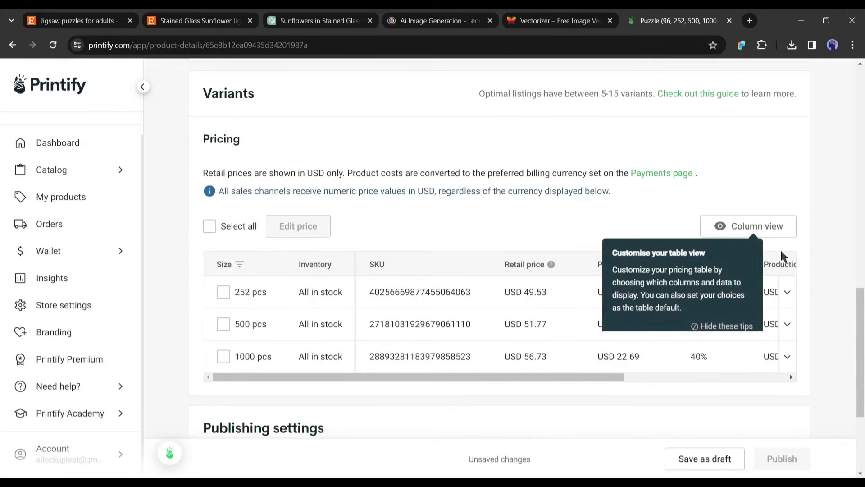
pyautogui.scroll(5, 773, 232)
pyautogui.scroll(3, 721, 237)
pyautogui.scroll(10, 838, 260)
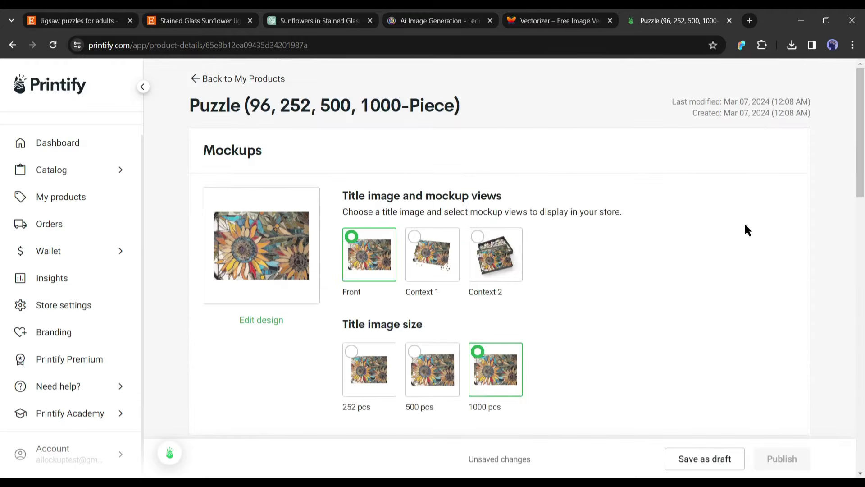
pyautogui.scroll(-1, 497, 268)
pyautogui.scroll(-8, 575, 298)
pyautogui.scroll(-3, 724, 378)
pyautogui.scroll(-2, 744, 386)
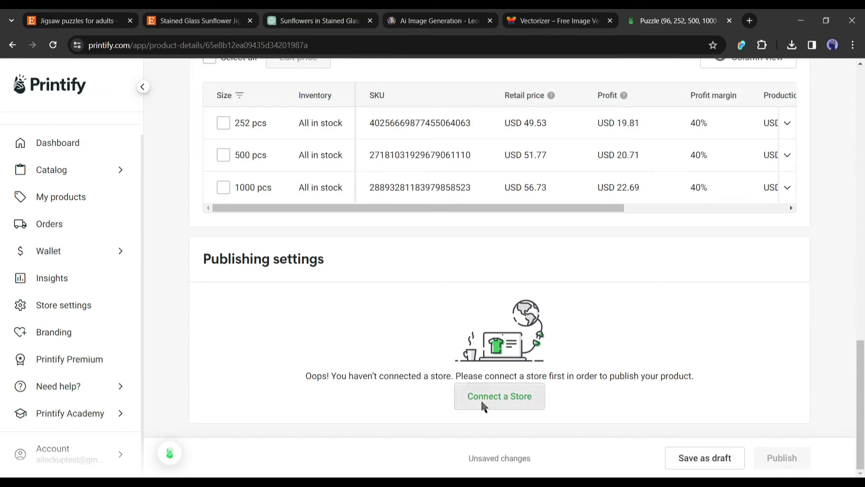
# - Connect Printify's unconnected My new store to Etsy as the sales channel
pyautogui.click(482, 399)
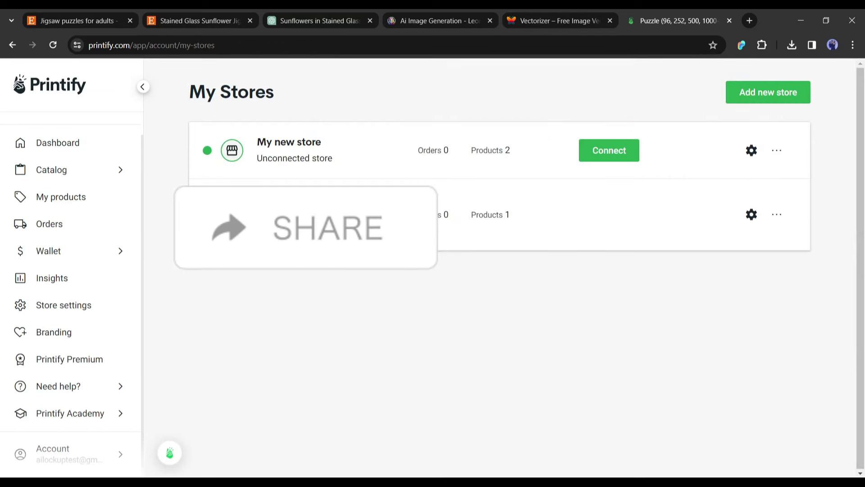
pyautogui.click(604, 155)
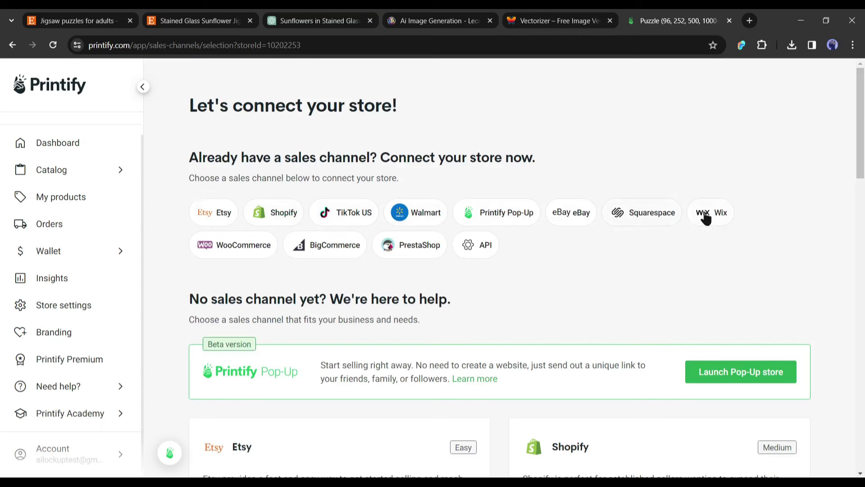
pyautogui.click(222, 217)
pyautogui.scroll(-10, 460, 179)
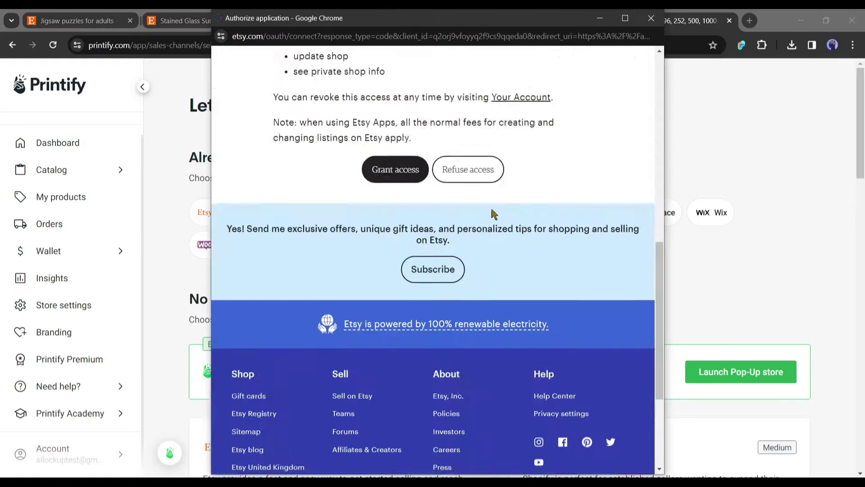
pyautogui.scroll(5, 491, 214)
pyautogui.scroll(3, 547, 268)
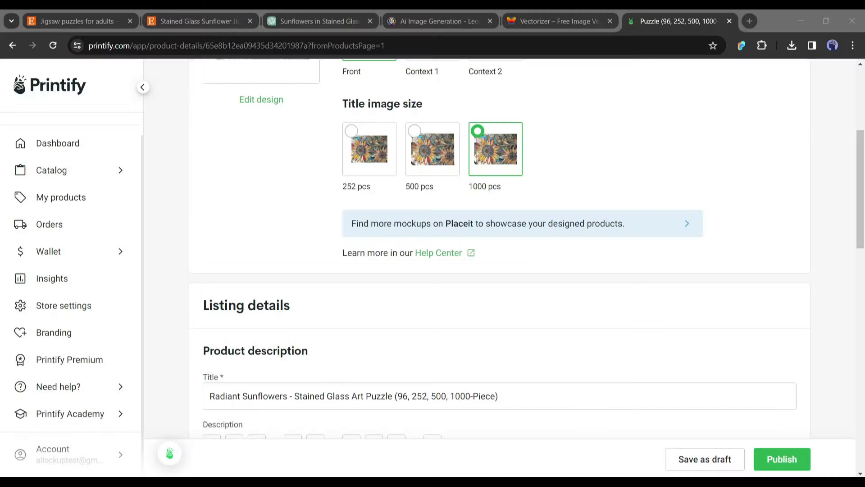
pyautogui.scroll(-1, 640, 365)
pyautogui.scroll(-3, 641, 366)
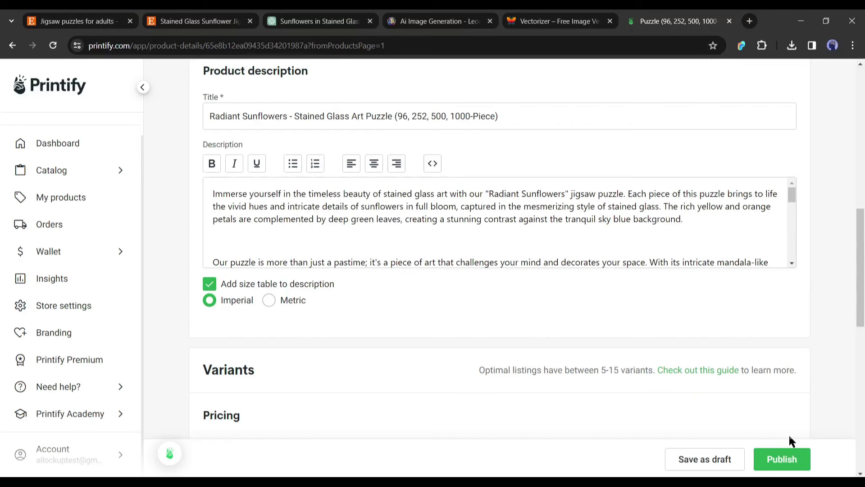
# - Publish the Radiant Sunflowers puzzle listing to the store
pyautogui.click(782, 459)
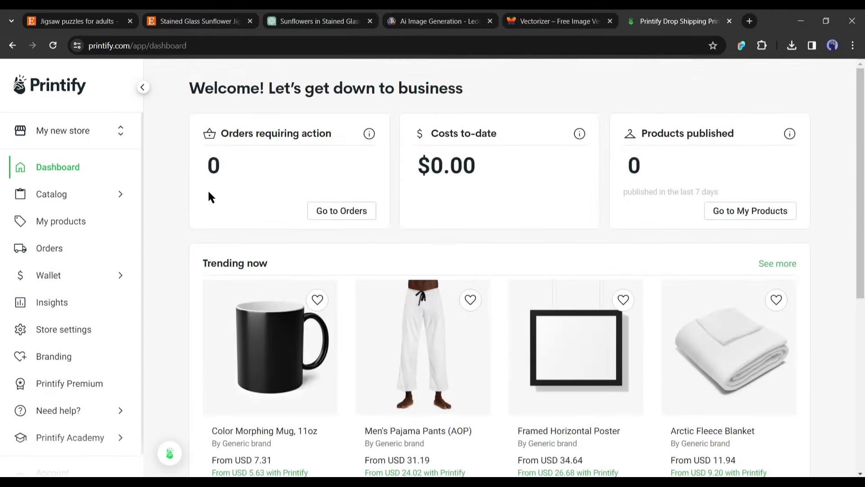
# - Collapse and re-expand the sidebar, then see more Trending now products in the Catalog
pyautogui.click(143, 89)
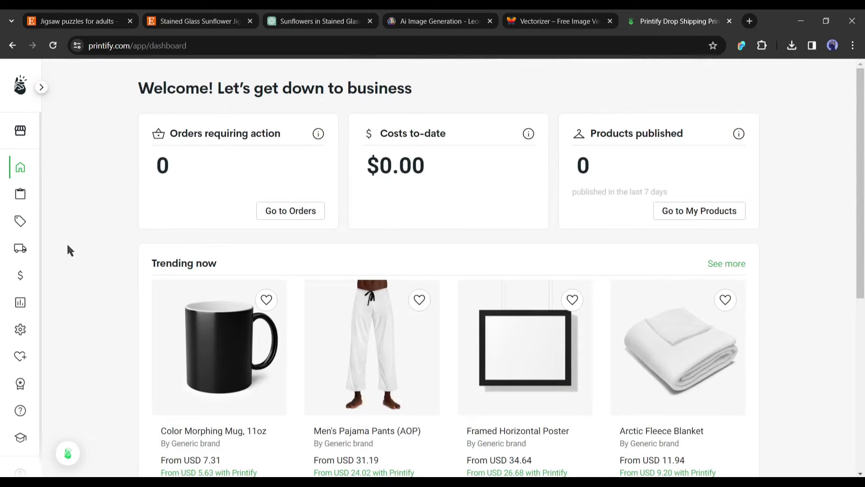
pyautogui.scroll(-1, 19, 307)
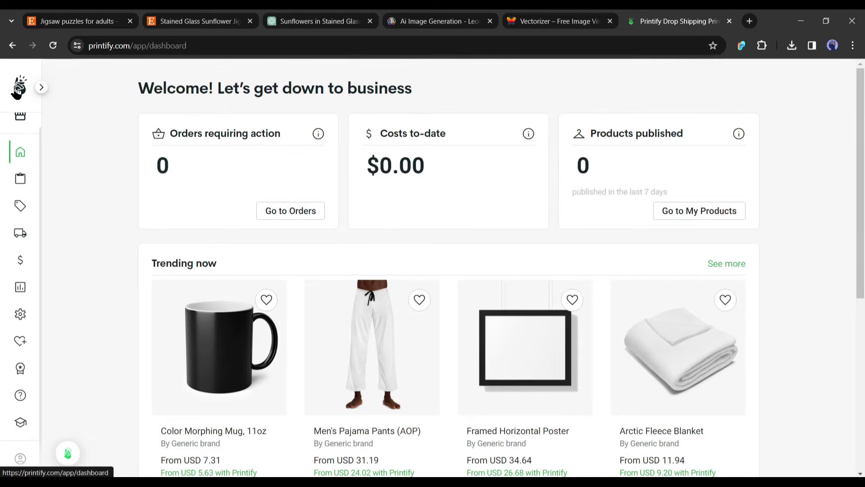
pyautogui.click(43, 90)
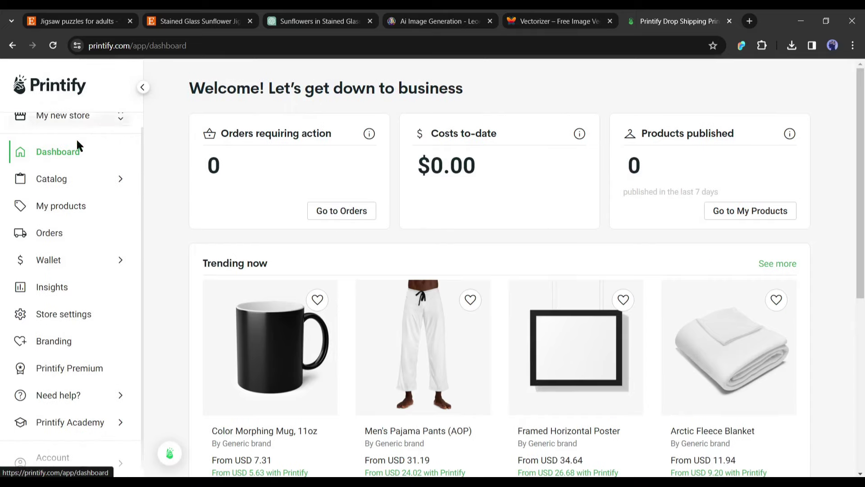
pyautogui.scroll(1, 88, 156)
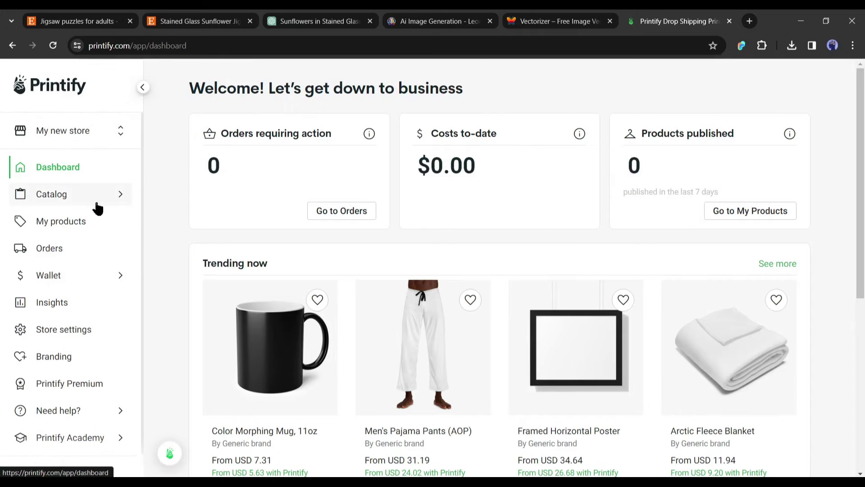
pyautogui.scroll(-1, 79, 257)
pyautogui.scroll(-1, 79, 257)
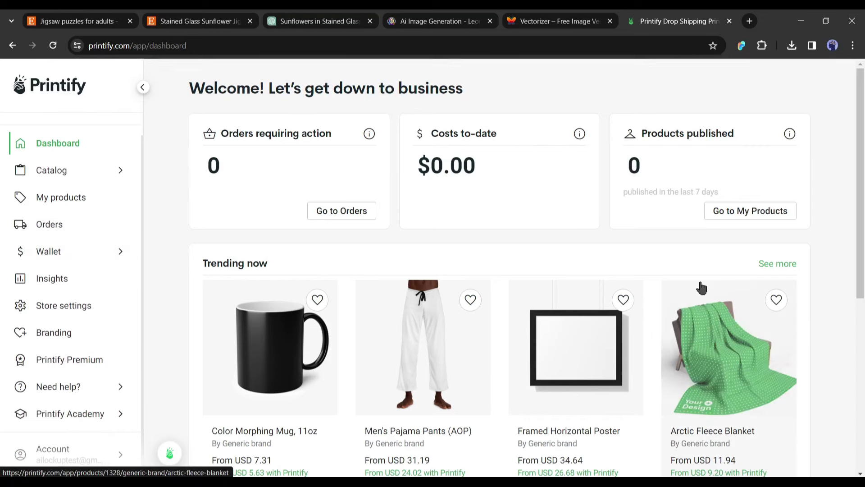
pyautogui.scroll(-3, 580, 233)
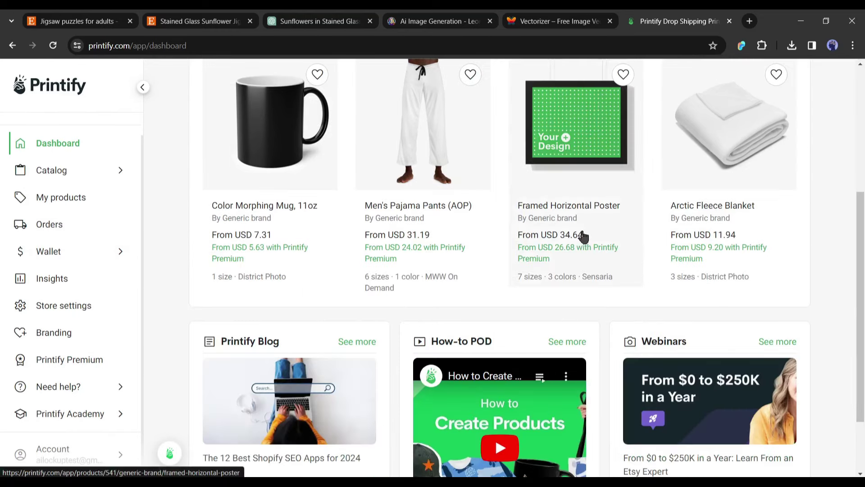
pyautogui.scroll(3, 676, 239)
pyautogui.click(777, 263)
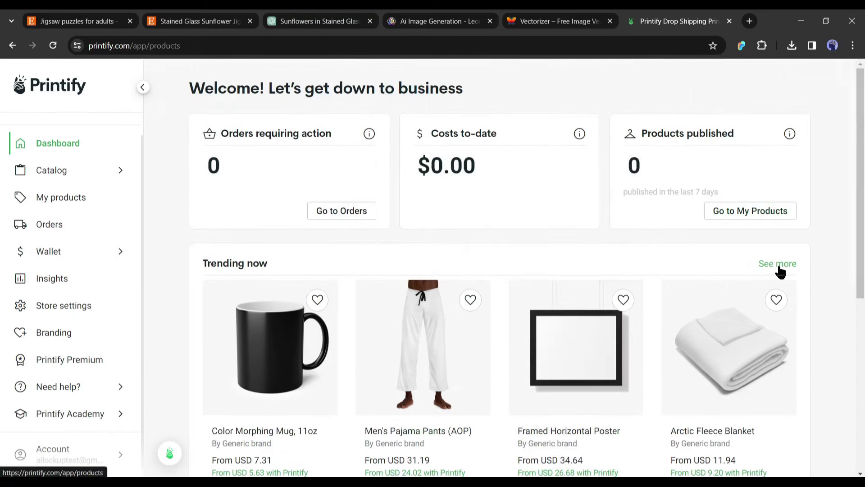